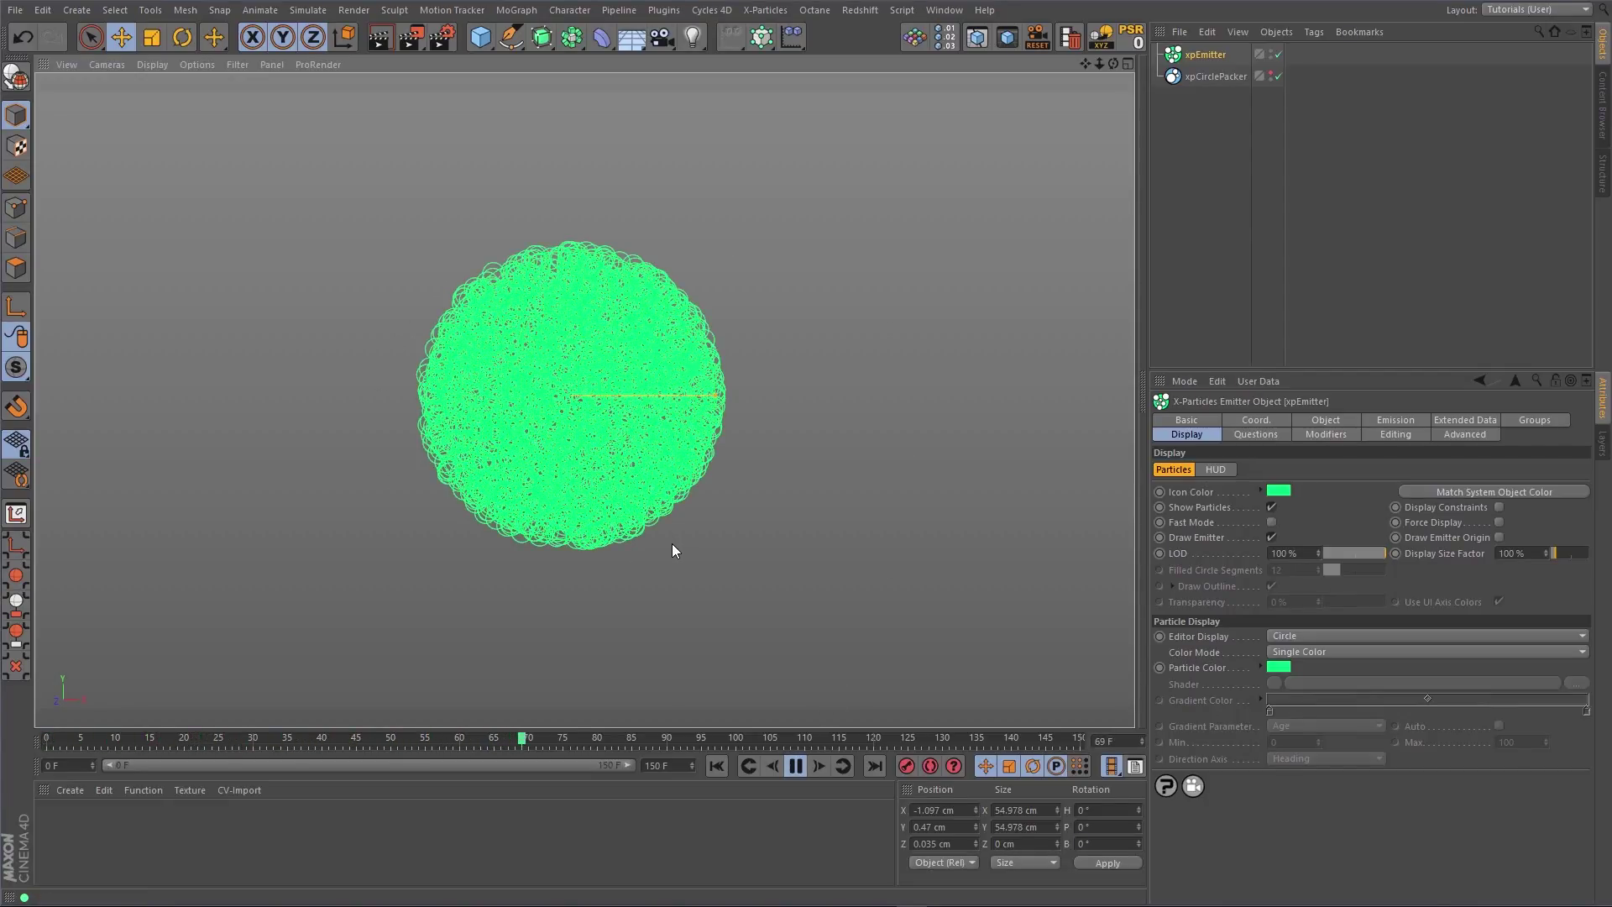
Stop the emitter simulation and rewind it to frame 0.
{"action": "left_click", "coordinate": [795, 765]}
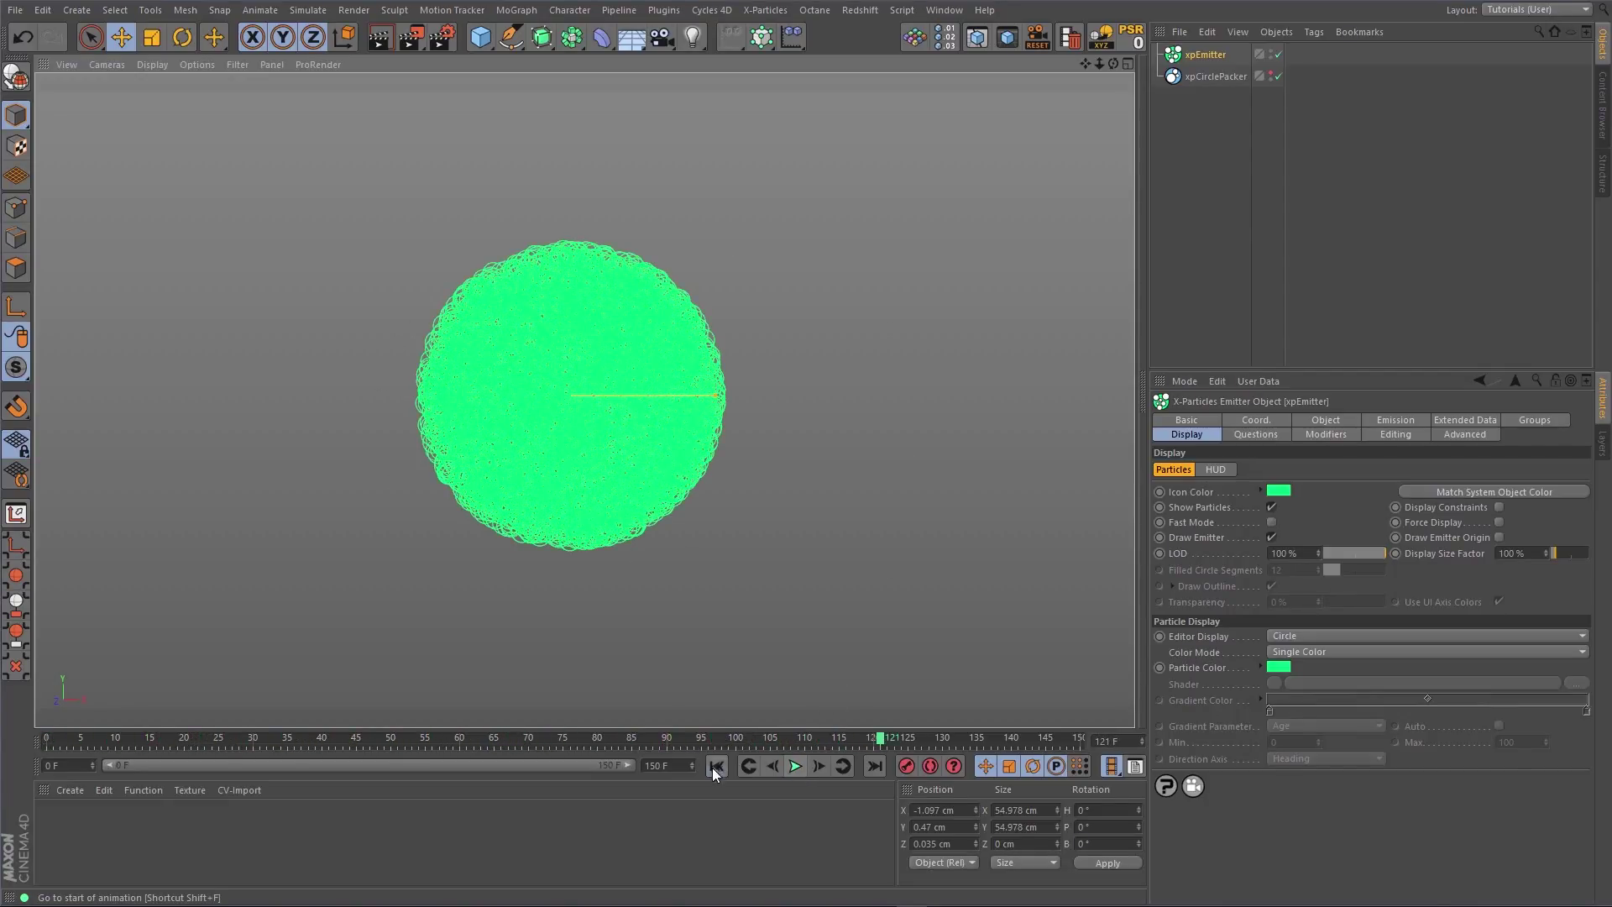
{"action": "left_click", "coordinate": [717, 765]}
Play the circle packing simulation and check the emitter and Circle Packer settings.
{"action": "left_click", "coordinate": [1215, 77]}
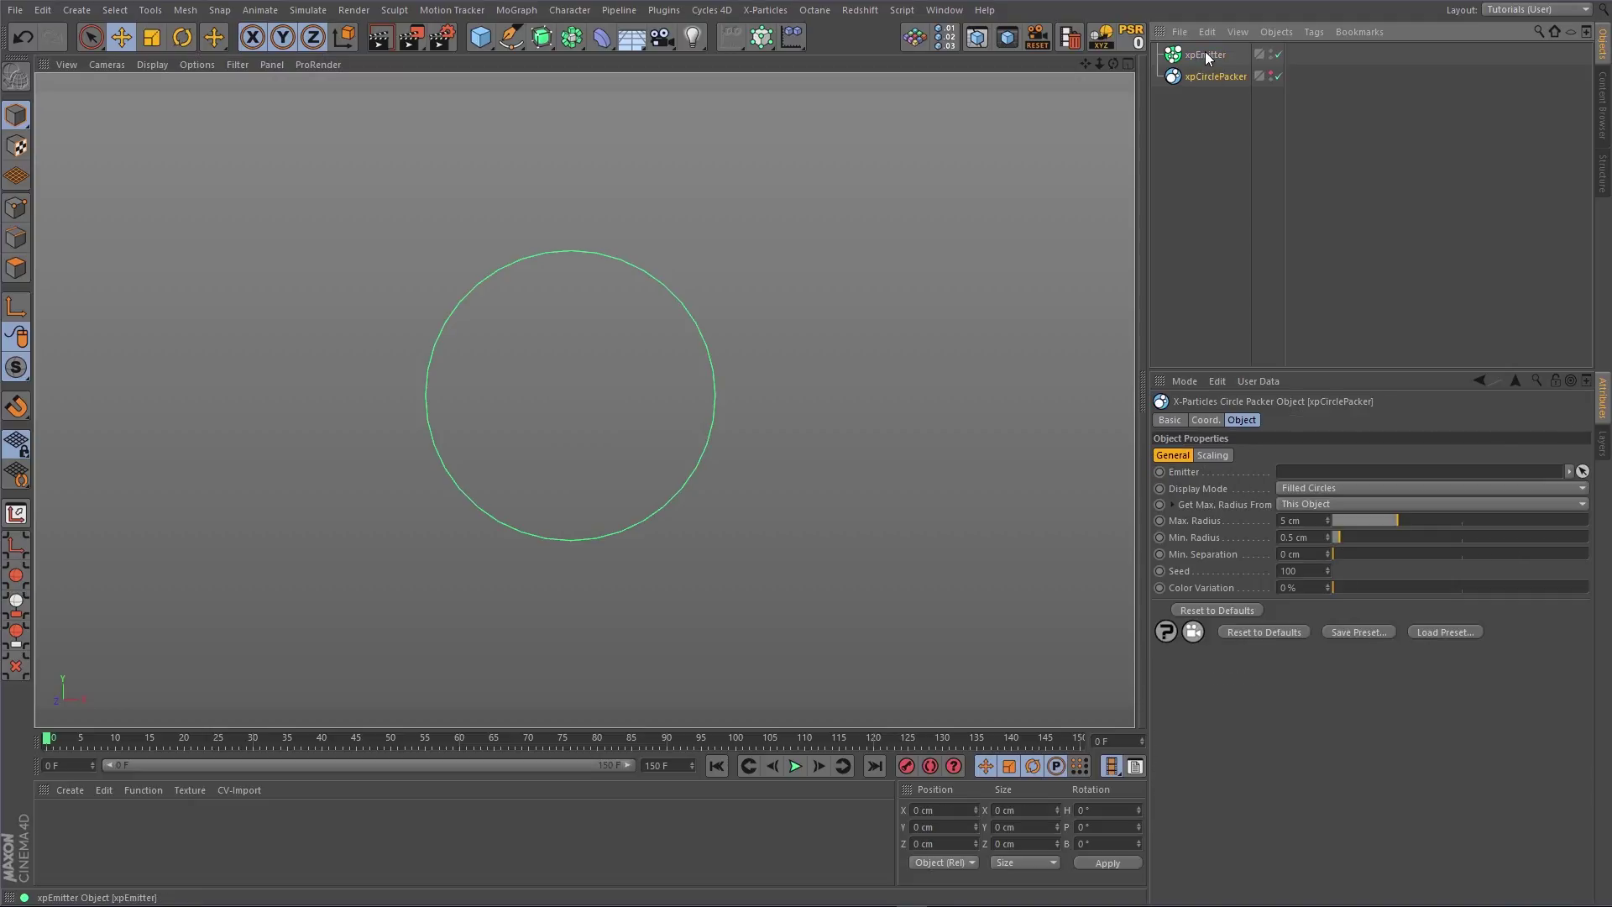
{"action": "left_click", "coordinate": [793, 767]}
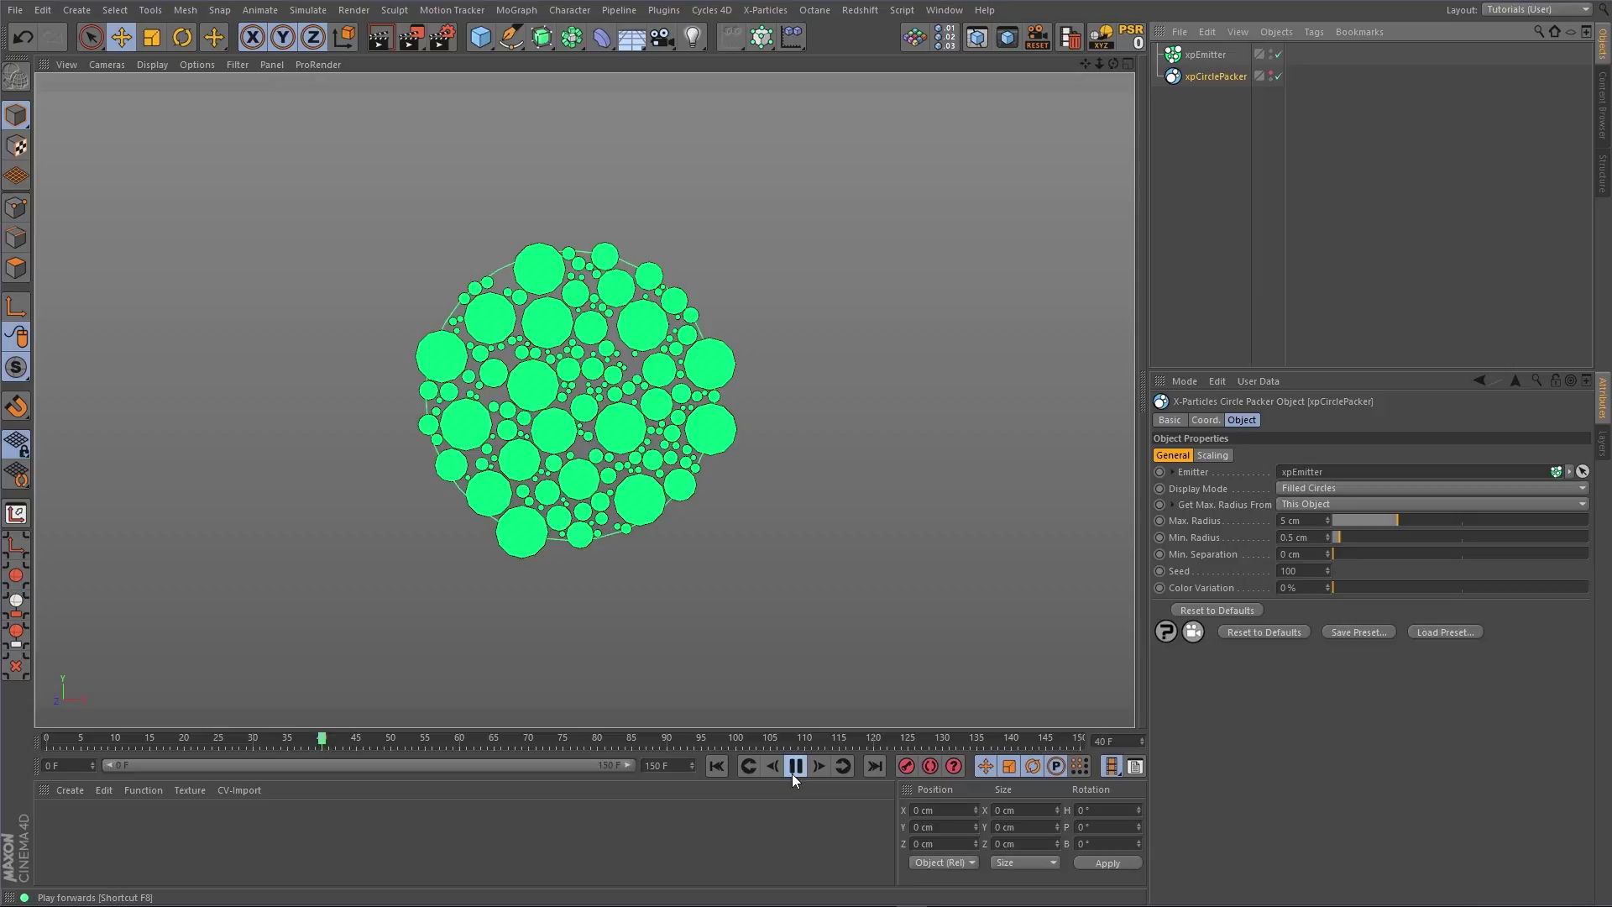
{"action": "left_click", "coordinate": [711, 406]}
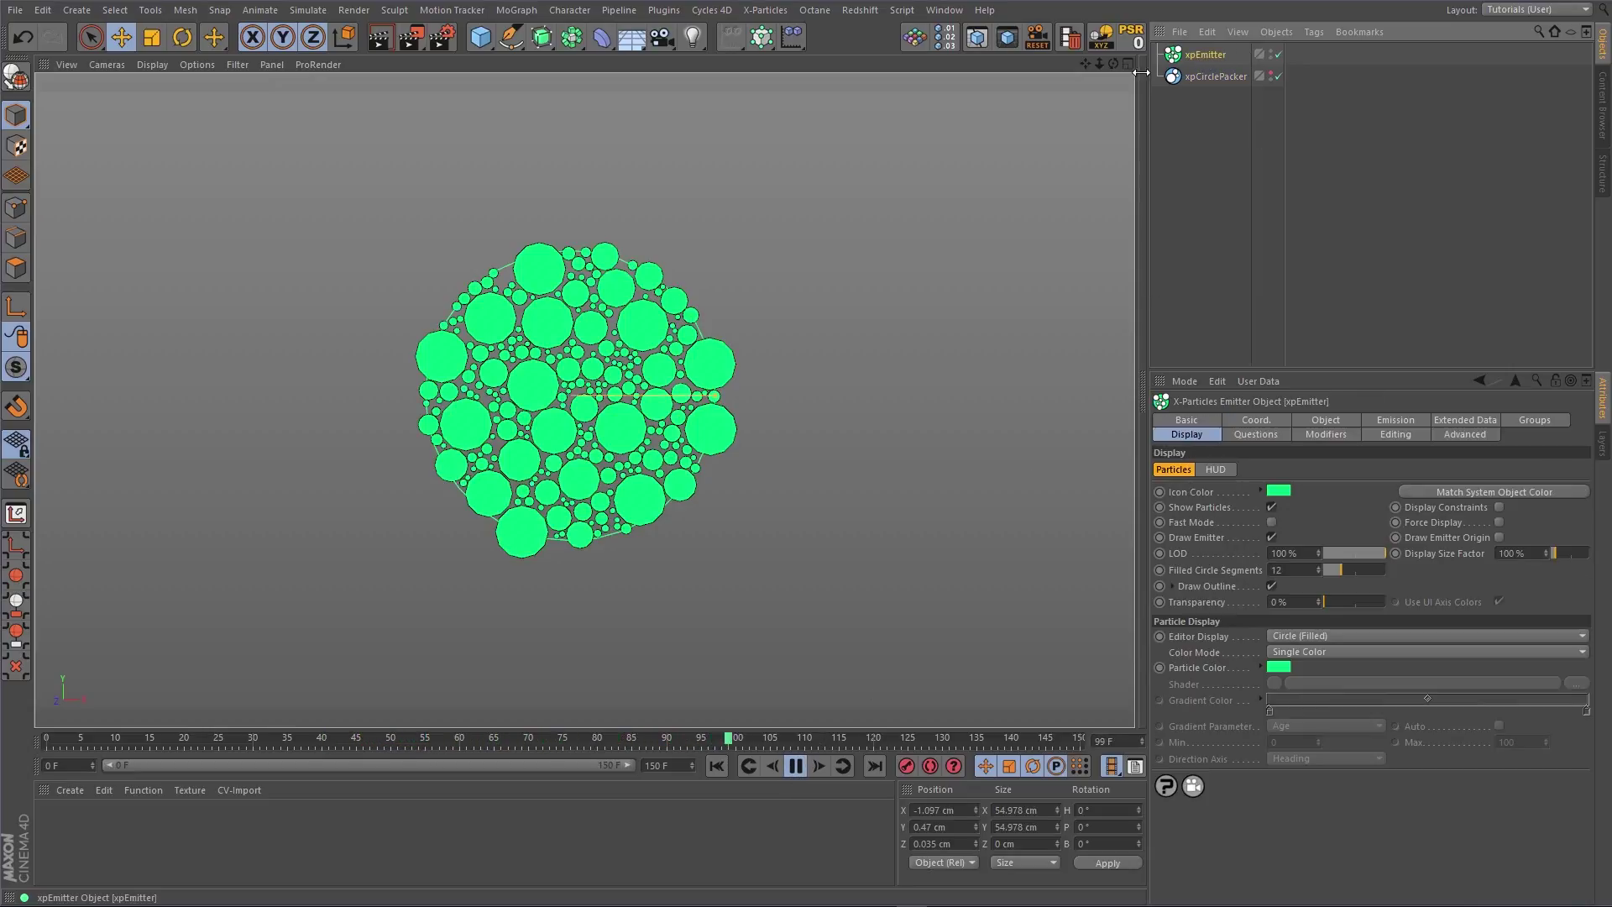
{"action": "left_click", "coordinate": [1216, 75]}
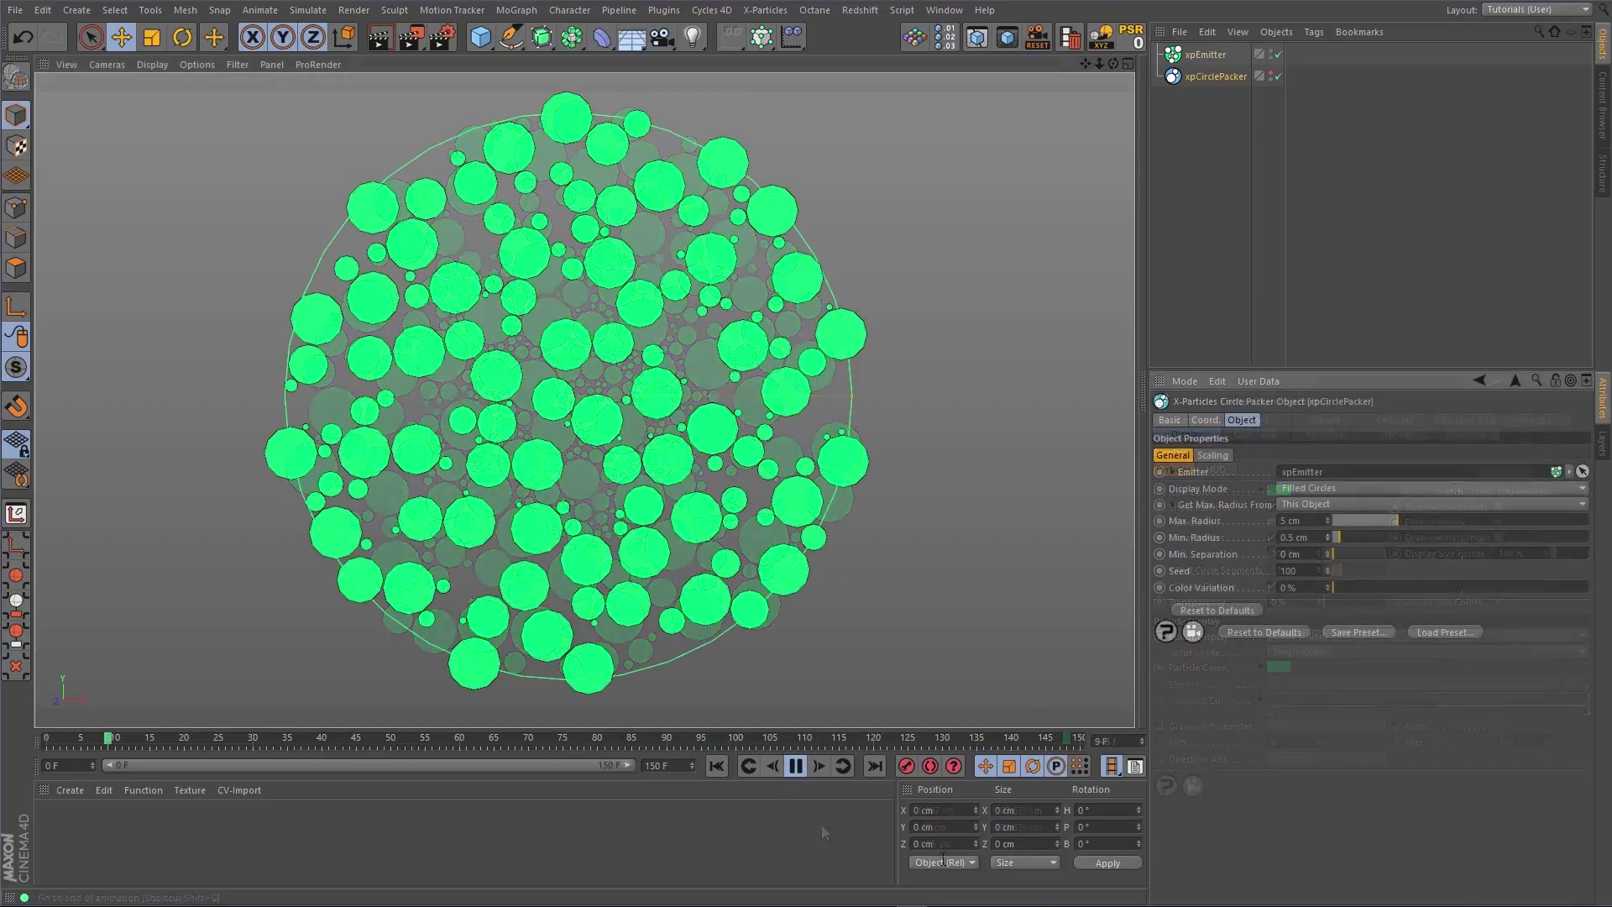
Set Max Radius 20 cm, Min Radius 1 cm and Min Separation 1 cm, then restart the simulation.
{"action": "double_click", "coordinate": [1291, 520]}
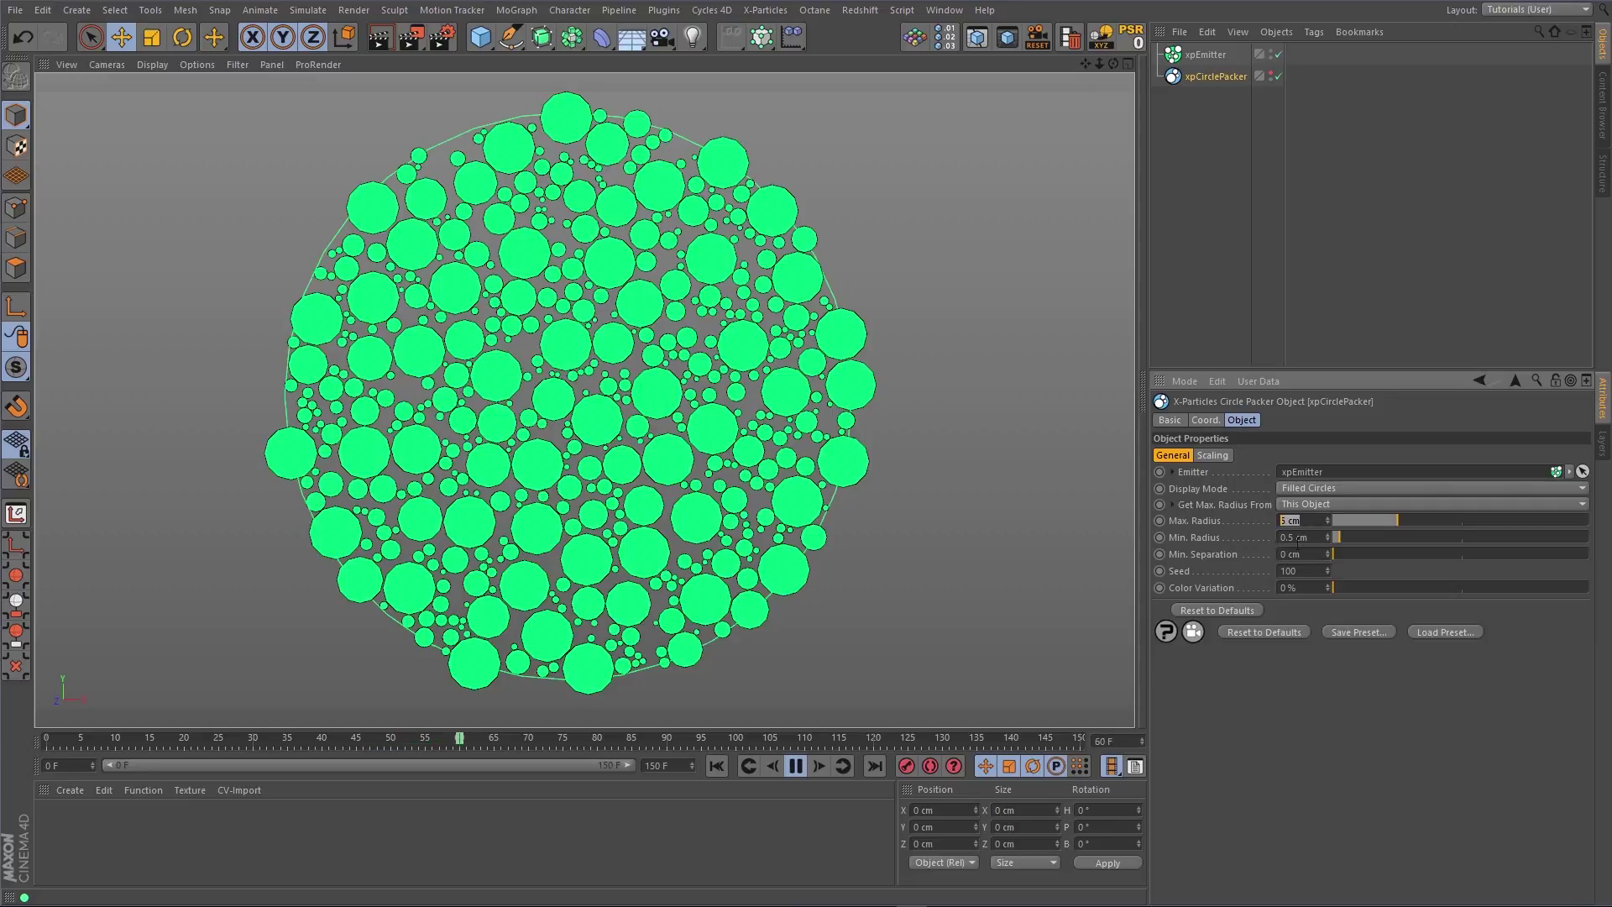
{"action": "type", "text": "20"}
{"action": "key", "text": "Return"}
{"action": "double_click", "coordinate": [1291, 537]}
{"action": "type", "text": "1"}
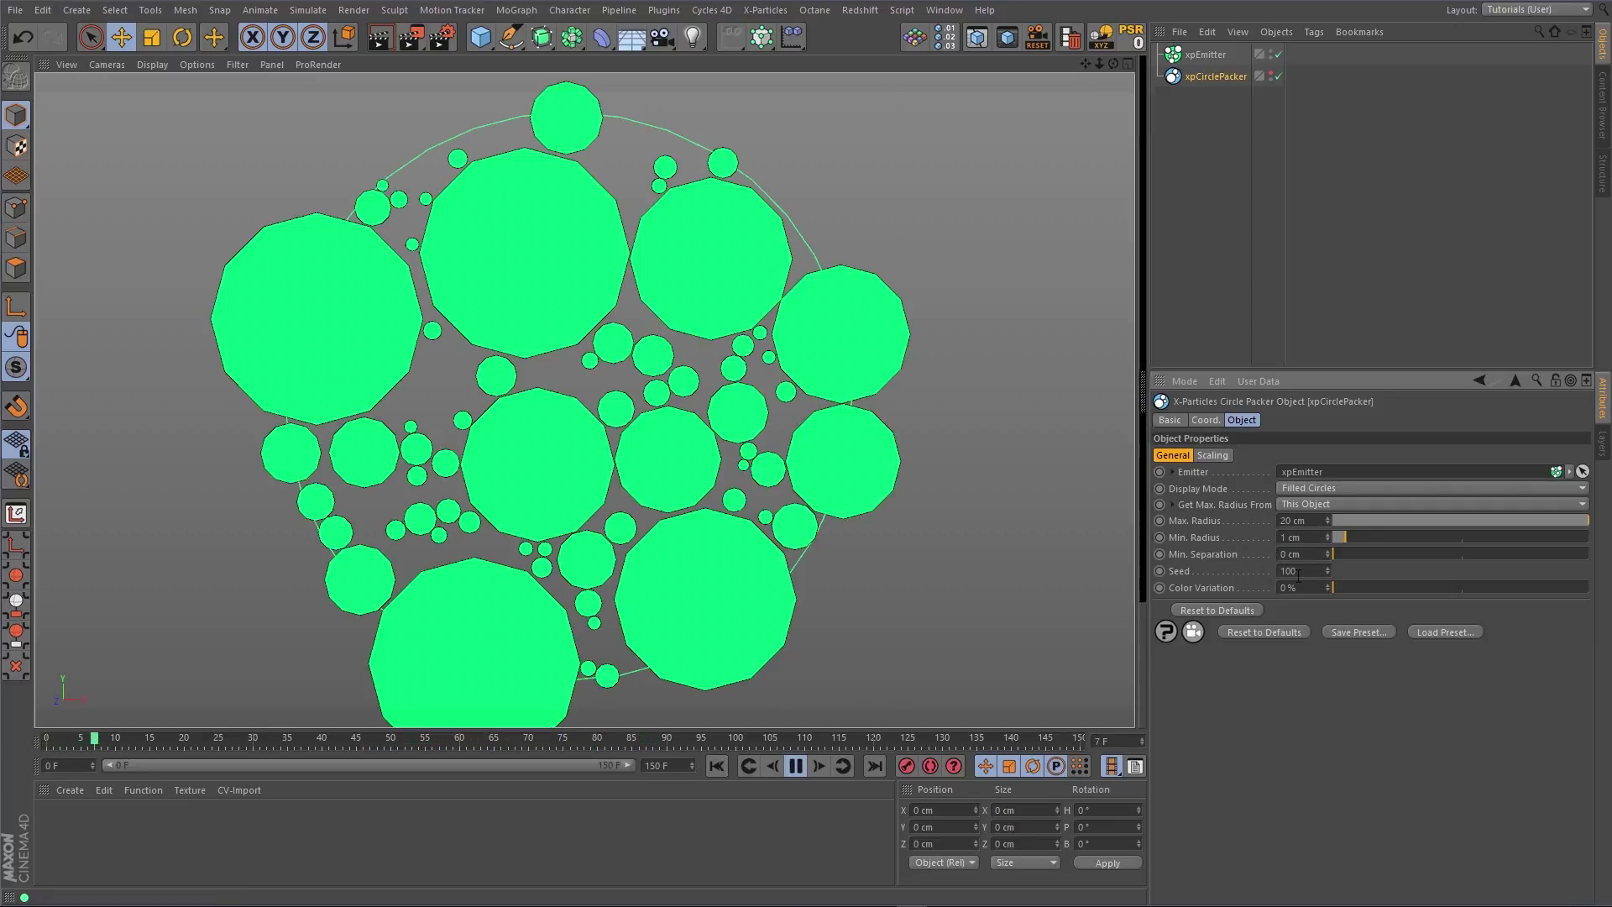
{"action": "key", "text": "Return"}
{"action": "double_click", "coordinate": [1289, 554]}
{"action": "type", "text": "1"}
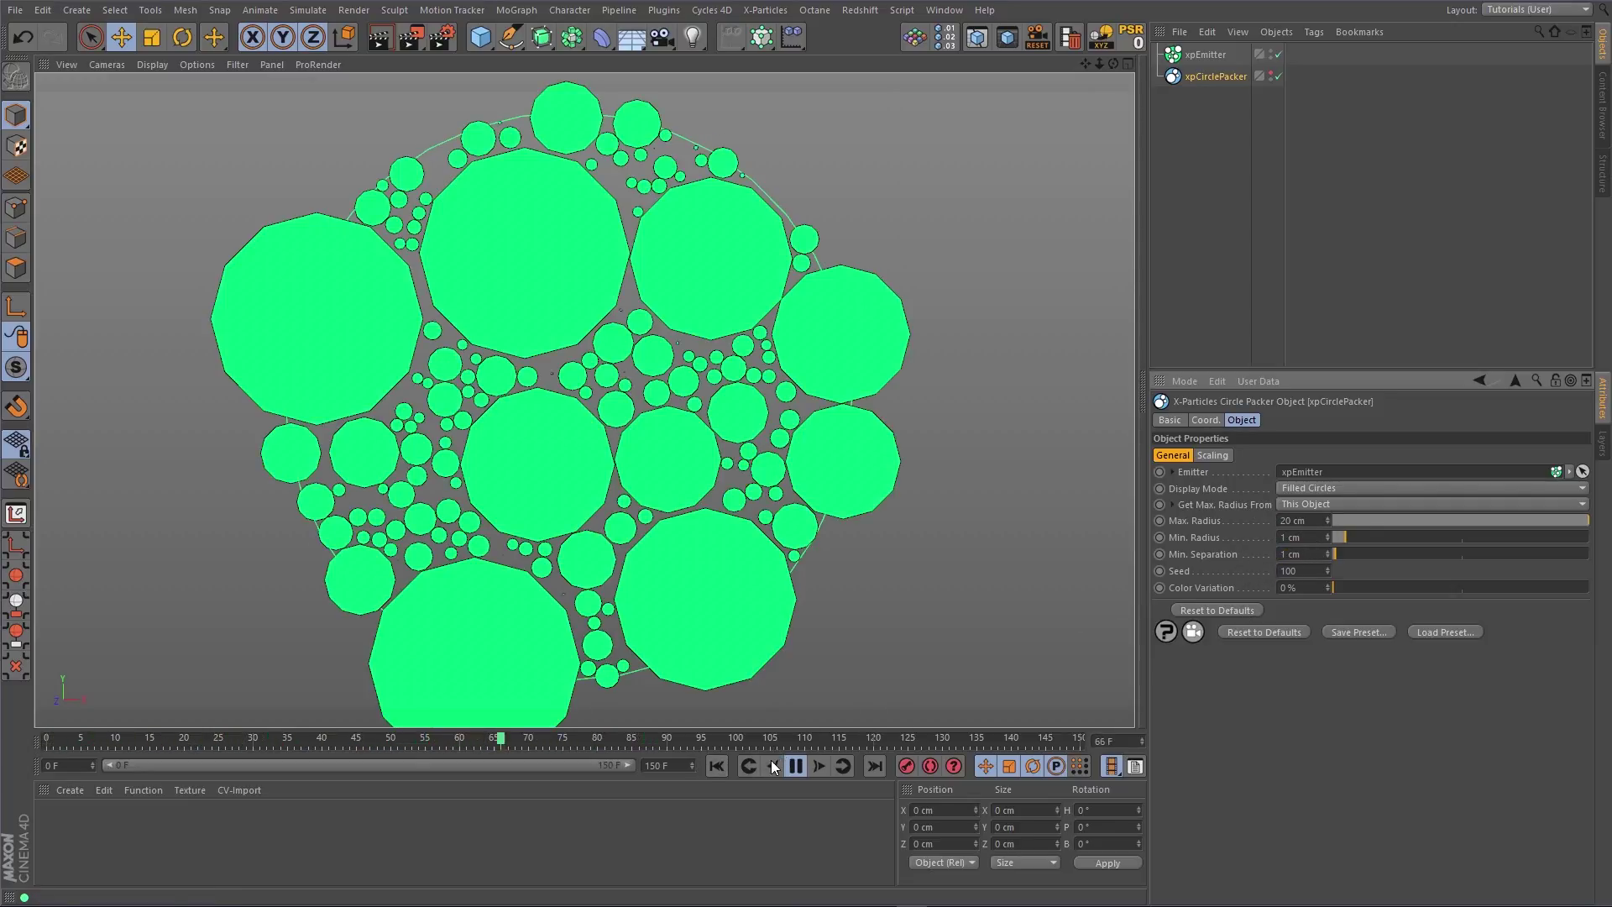
{"action": "left_click", "coordinate": [716, 766]}
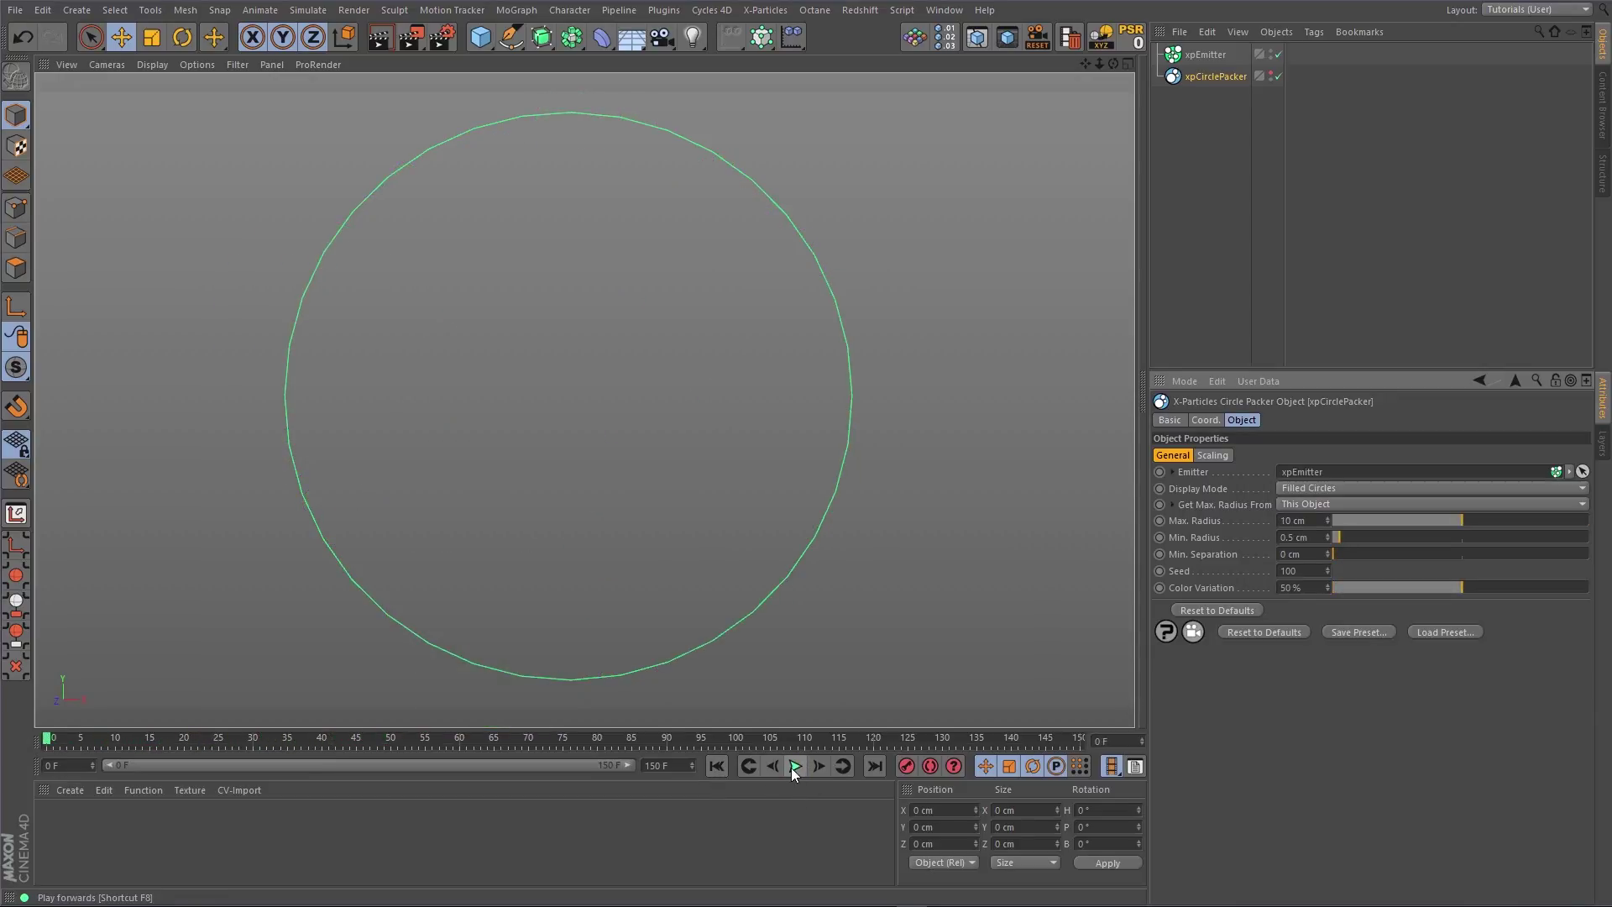
Enable Scale Up and Scale Down with a 1 F delay, and reshape both scaling curves.
{"action": "left_click", "coordinate": [794, 765]}
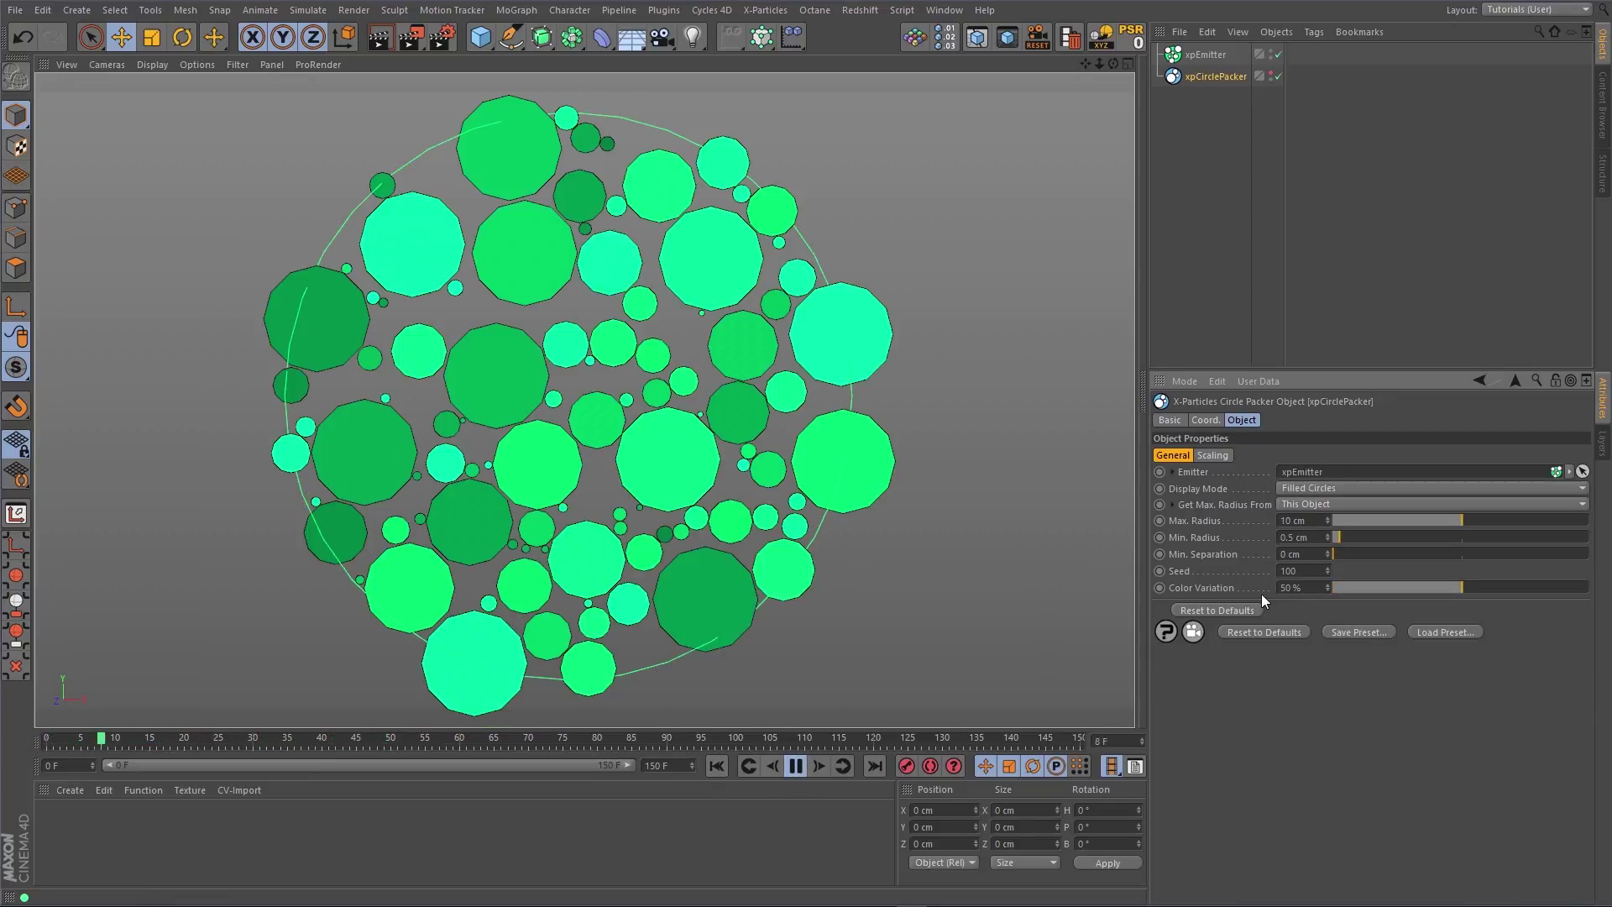
{"action": "left_click", "coordinate": [1212, 455]}
{"action": "left_click", "coordinate": [1308, 471]}
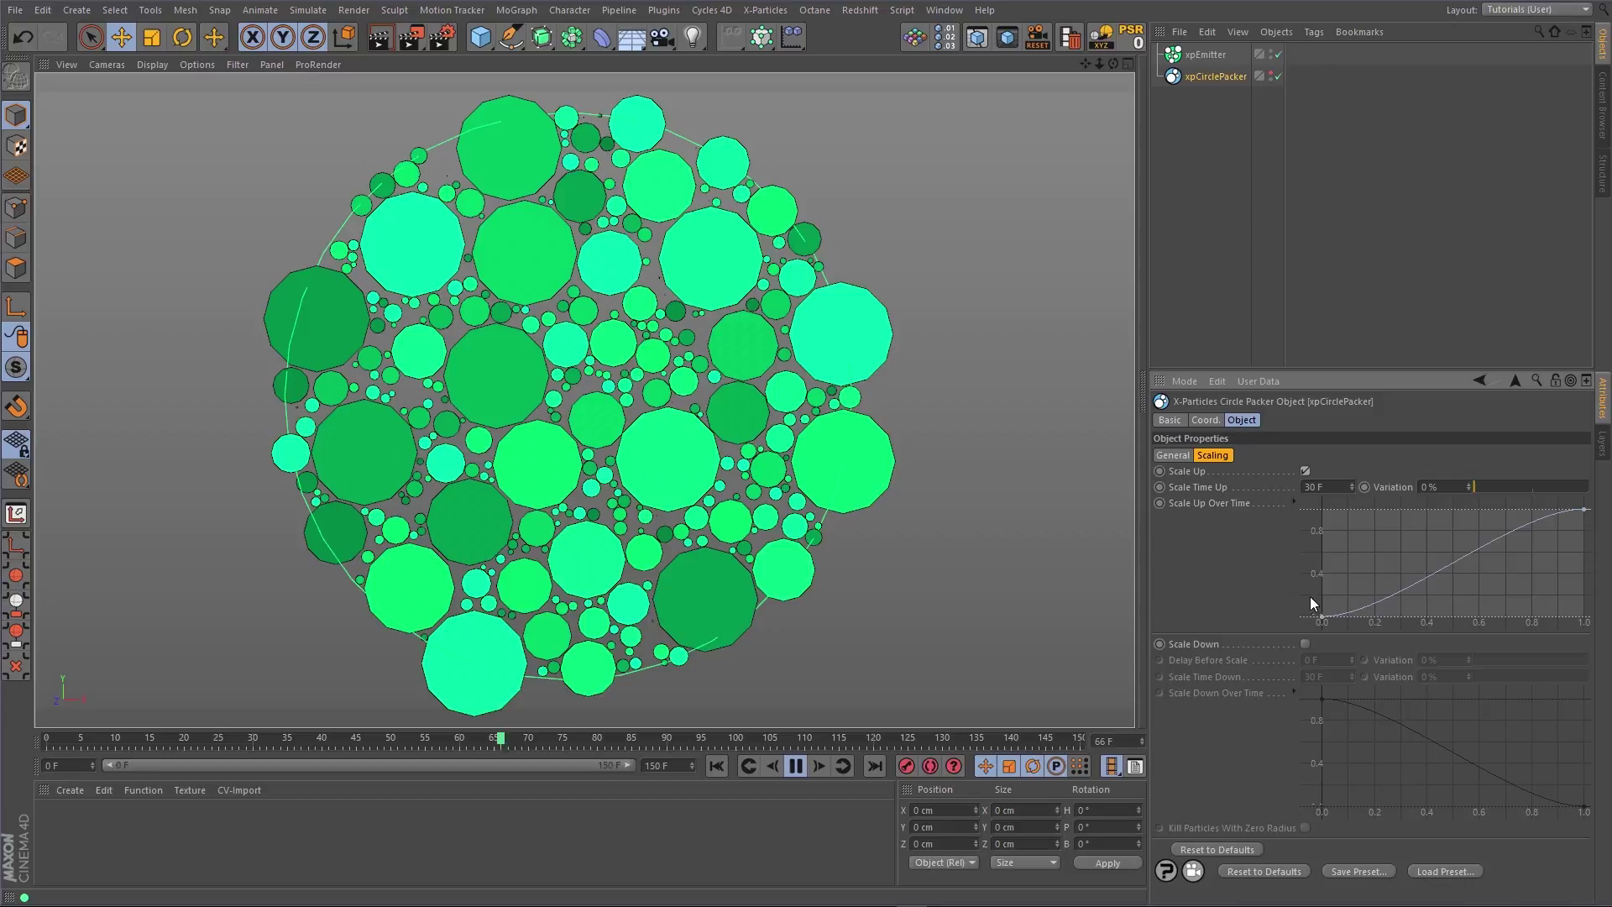
{"action": "left_click", "coordinate": [1306, 643]}
{"action": "left_click", "coordinate": [1339, 660]}
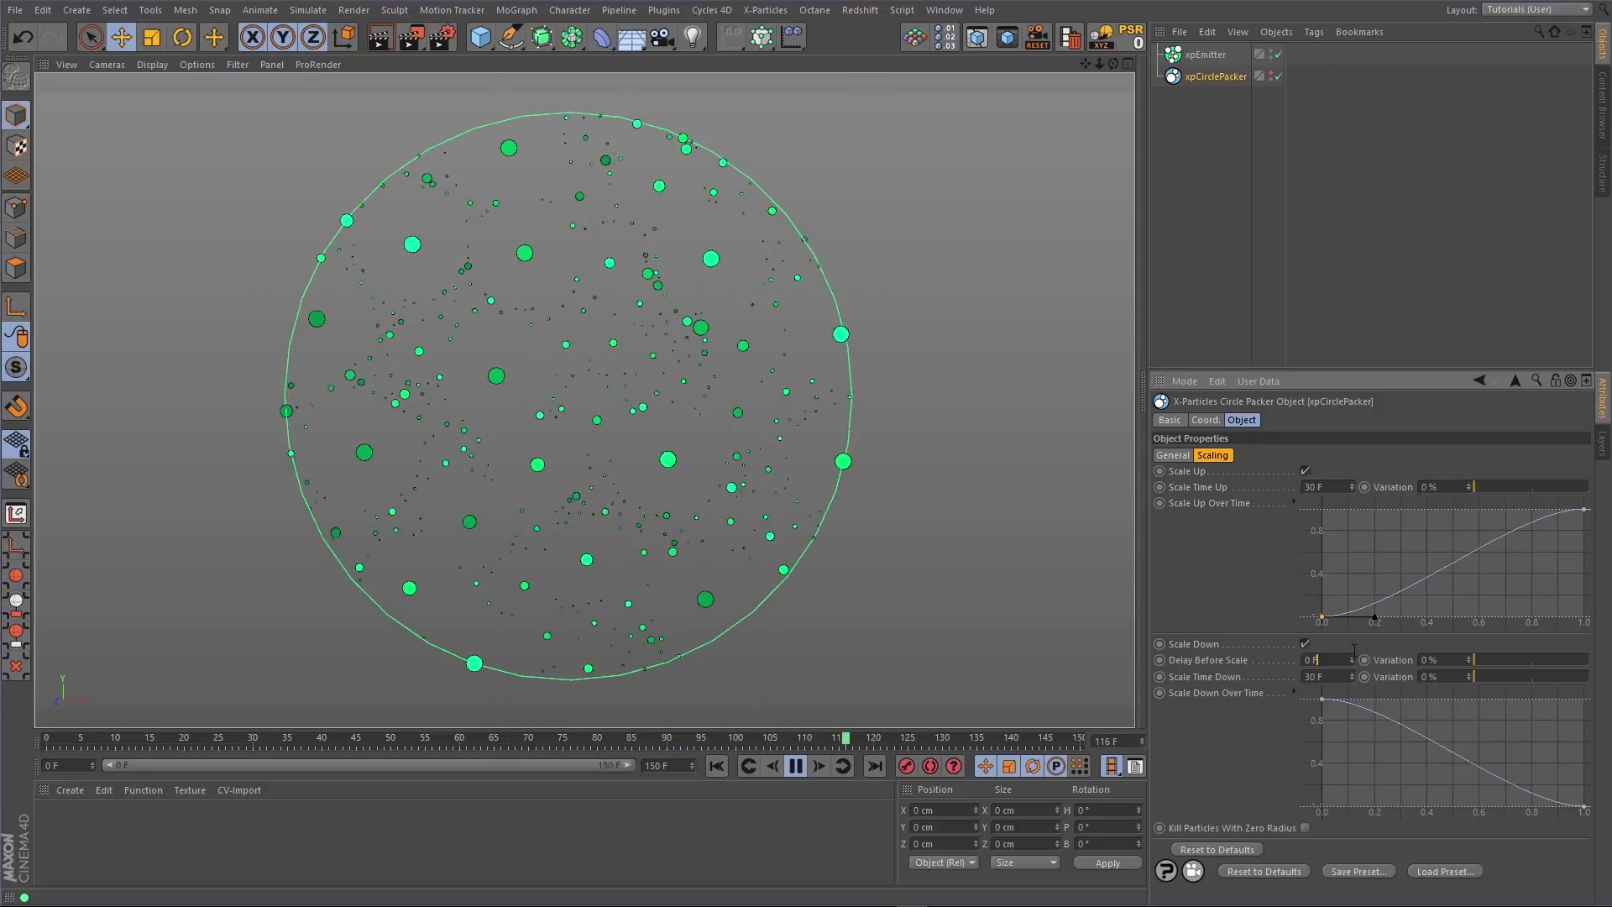
{"action": "left_click_drag", "start_coordinate": [1374, 618], "coordinate": [1483, 618]}
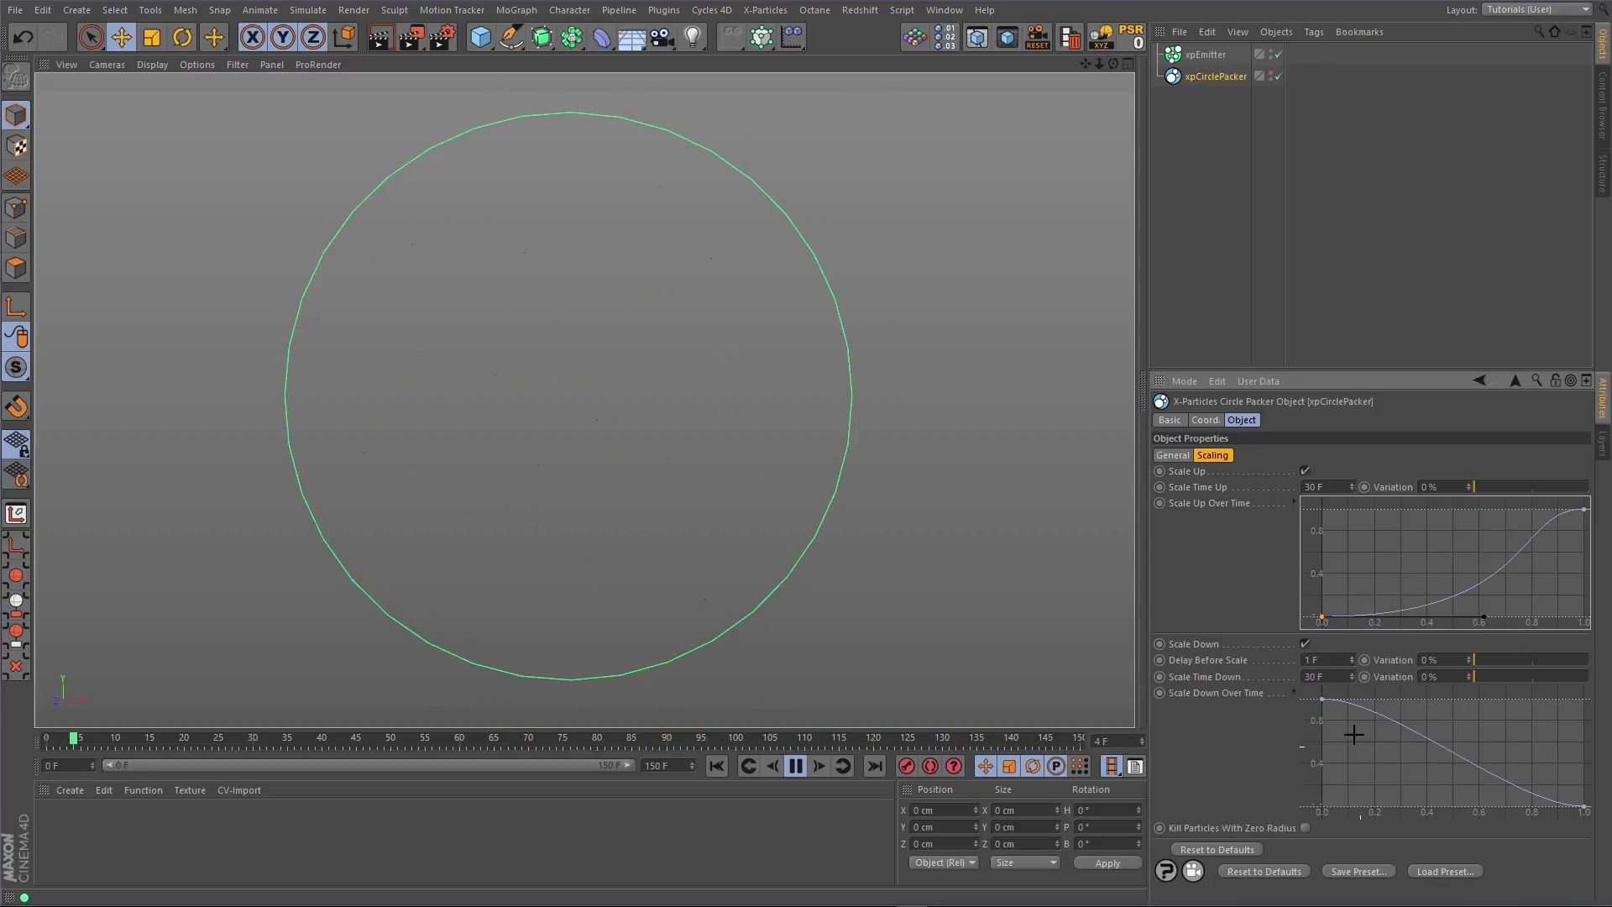
{"action": "left_click_drag", "start_coordinate": [1374, 698], "coordinate": [1445, 698]}
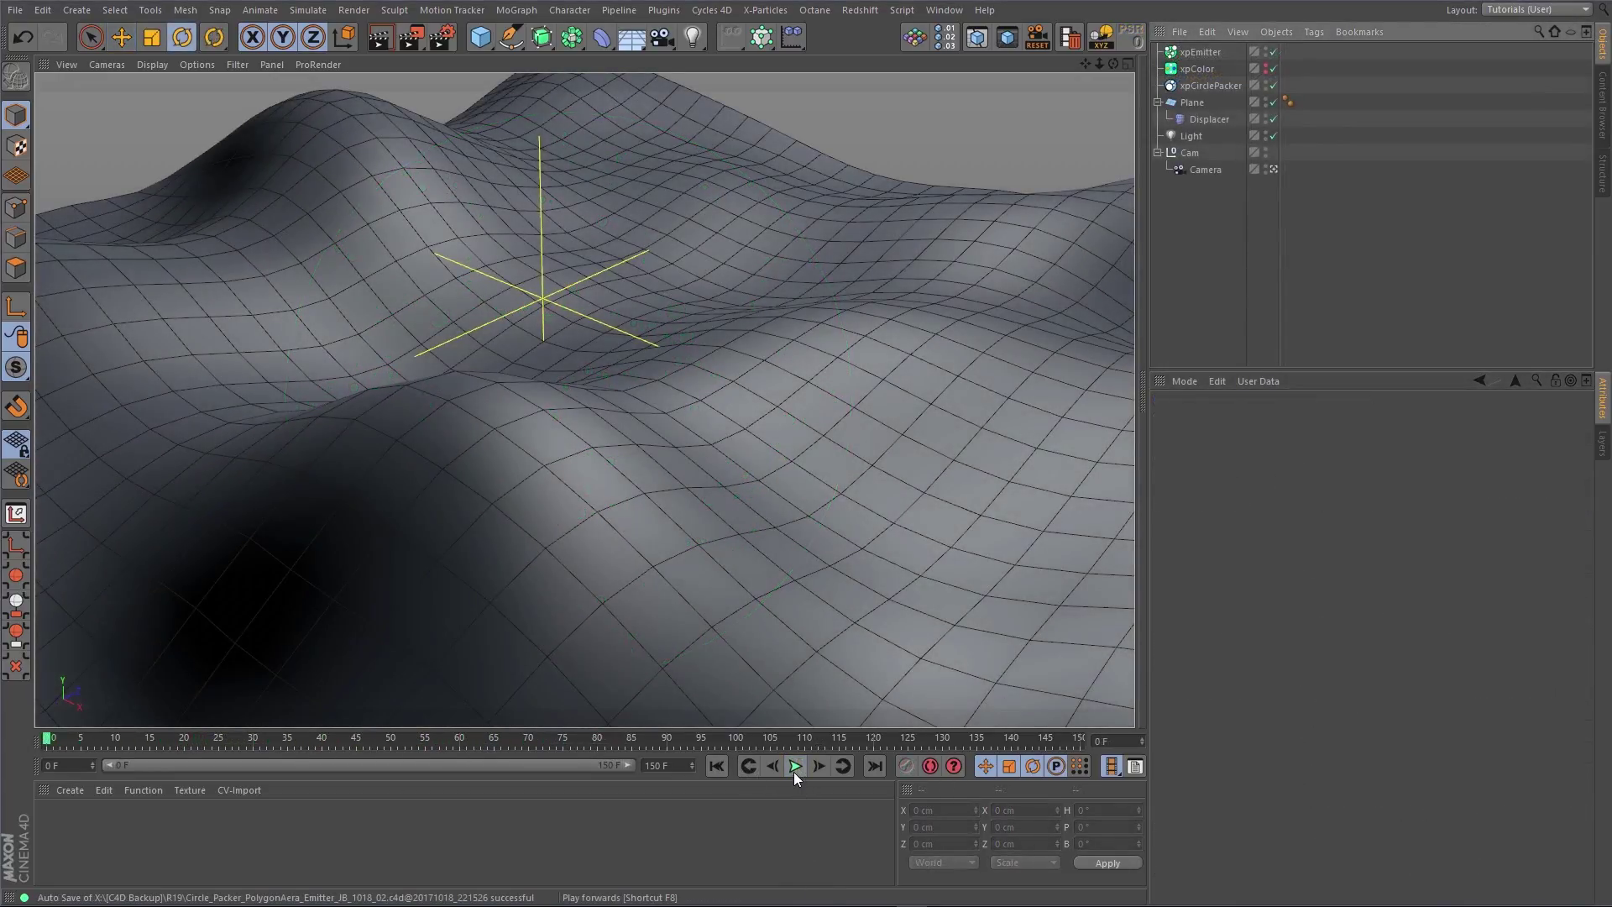
Play the landscape demo, then switch the emitter source to Triangles and then the Type text.
{"action": "left_click", "coordinate": [795, 766]}
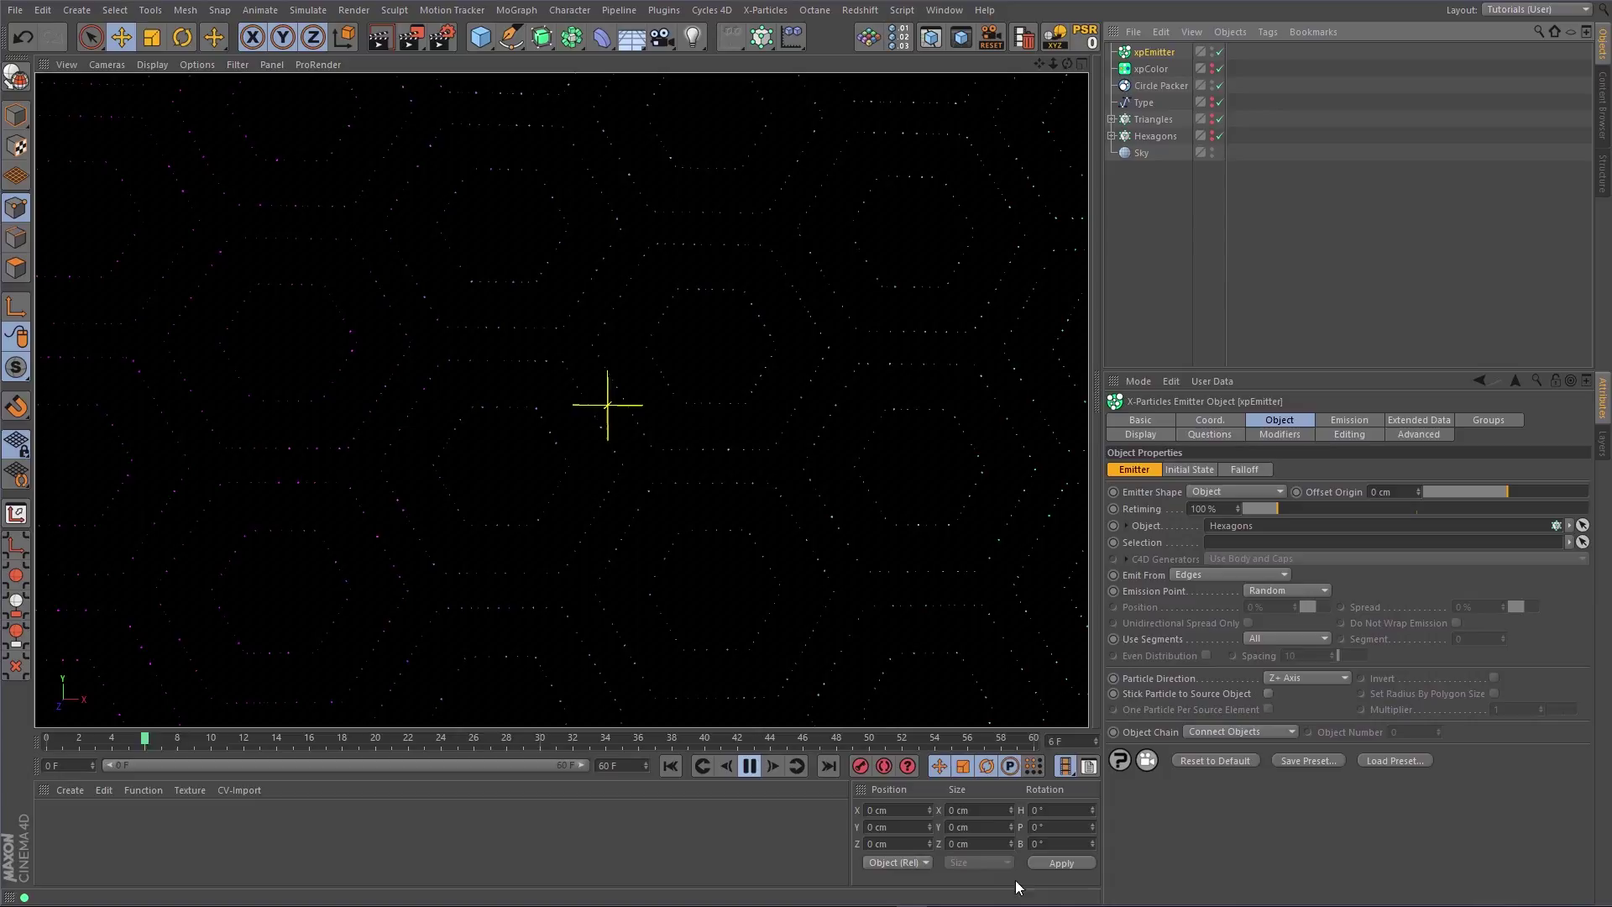
{"action": "left_click", "coordinate": [1582, 525]}
{"action": "left_click", "coordinate": [1153, 120]}
{"action": "left_click", "coordinate": [670, 766]}
{"action": "left_click", "coordinate": [1582, 525]}
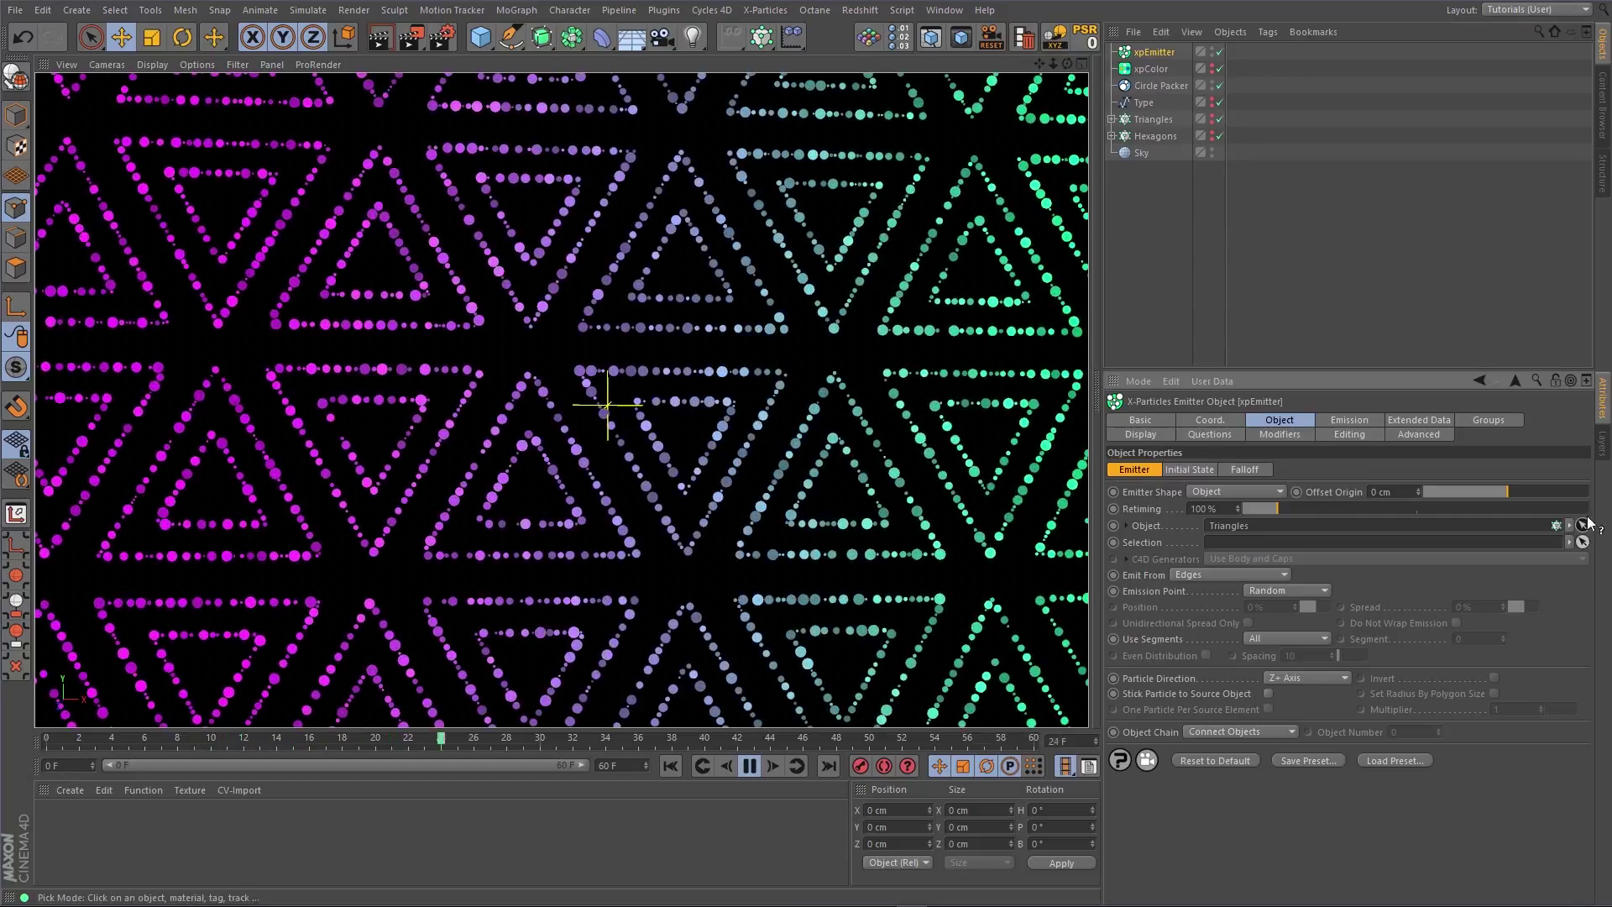
{"action": "left_click", "coordinate": [1144, 102]}
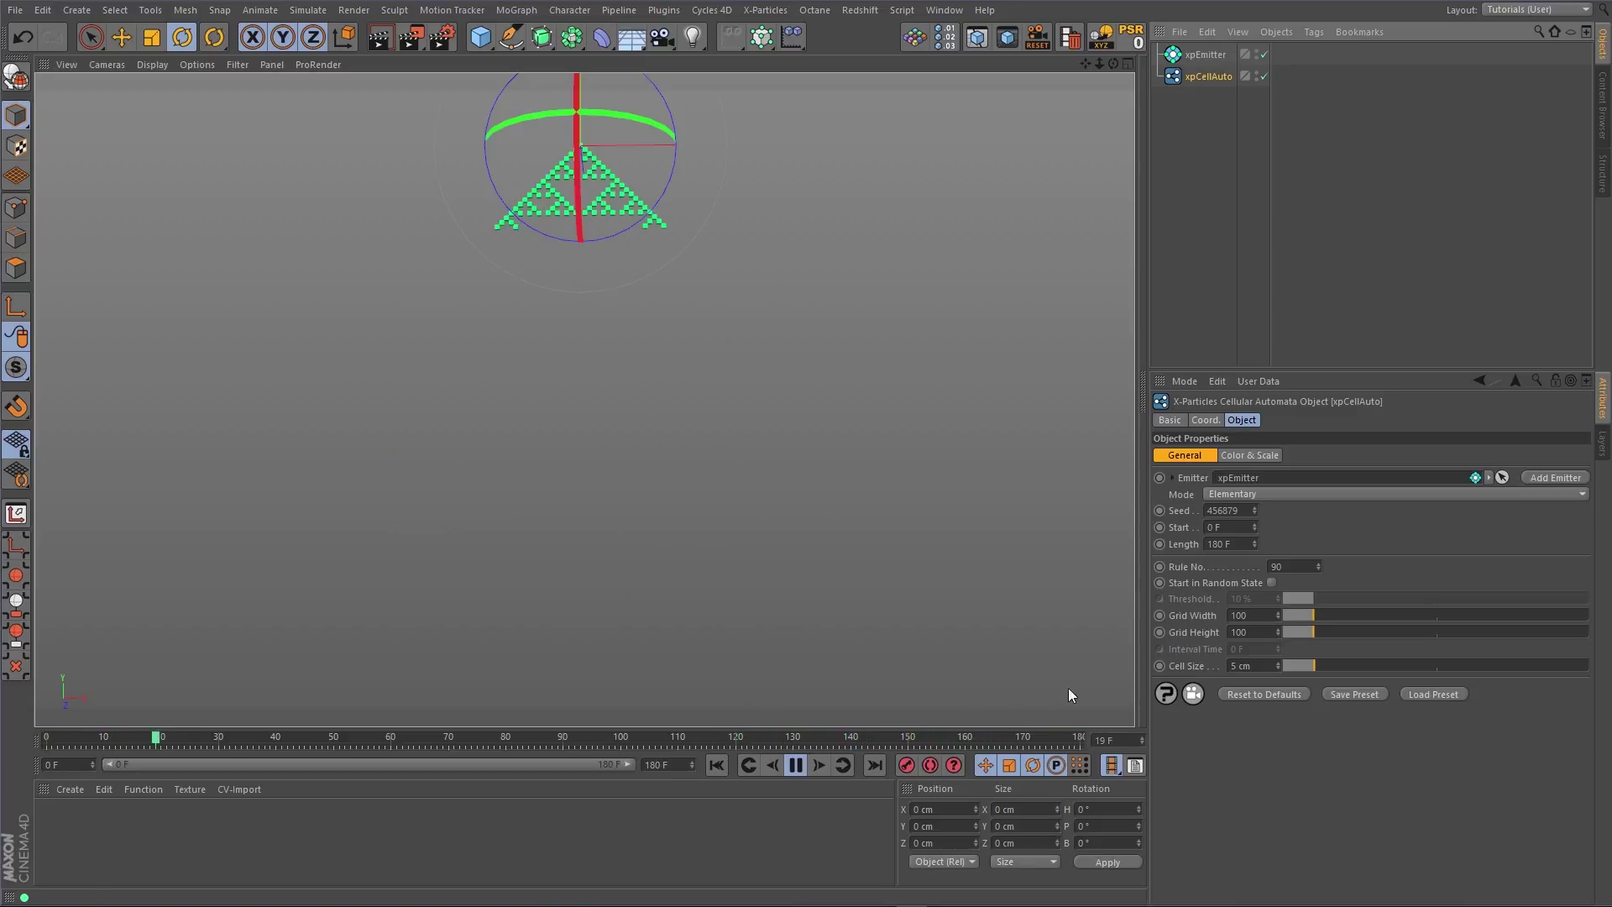
Set the automaton's Rule No. to 30 and Grid Width to 200.
{"action": "left_click", "coordinate": [1305, 567]}
{"action": "type", "text": "30"}
{"action": "key", "text": "Return"}
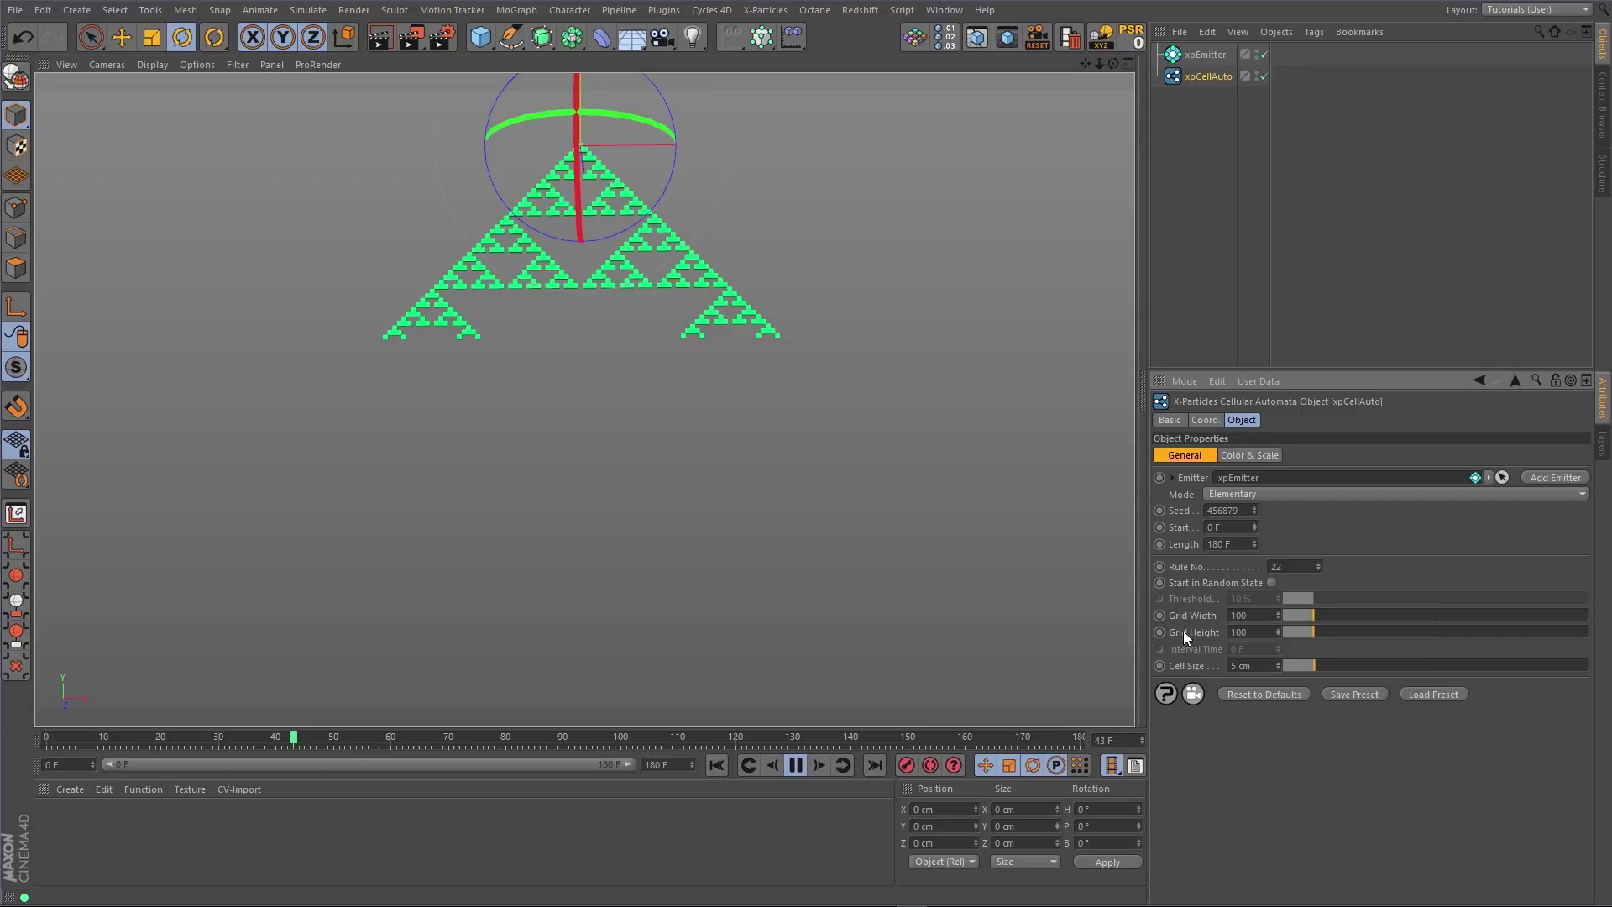
{"action": "left_click", "coordinate": [1293, 566]}
{"action": "type", "text": "30"}
{"action": "key", "text": "Return"}
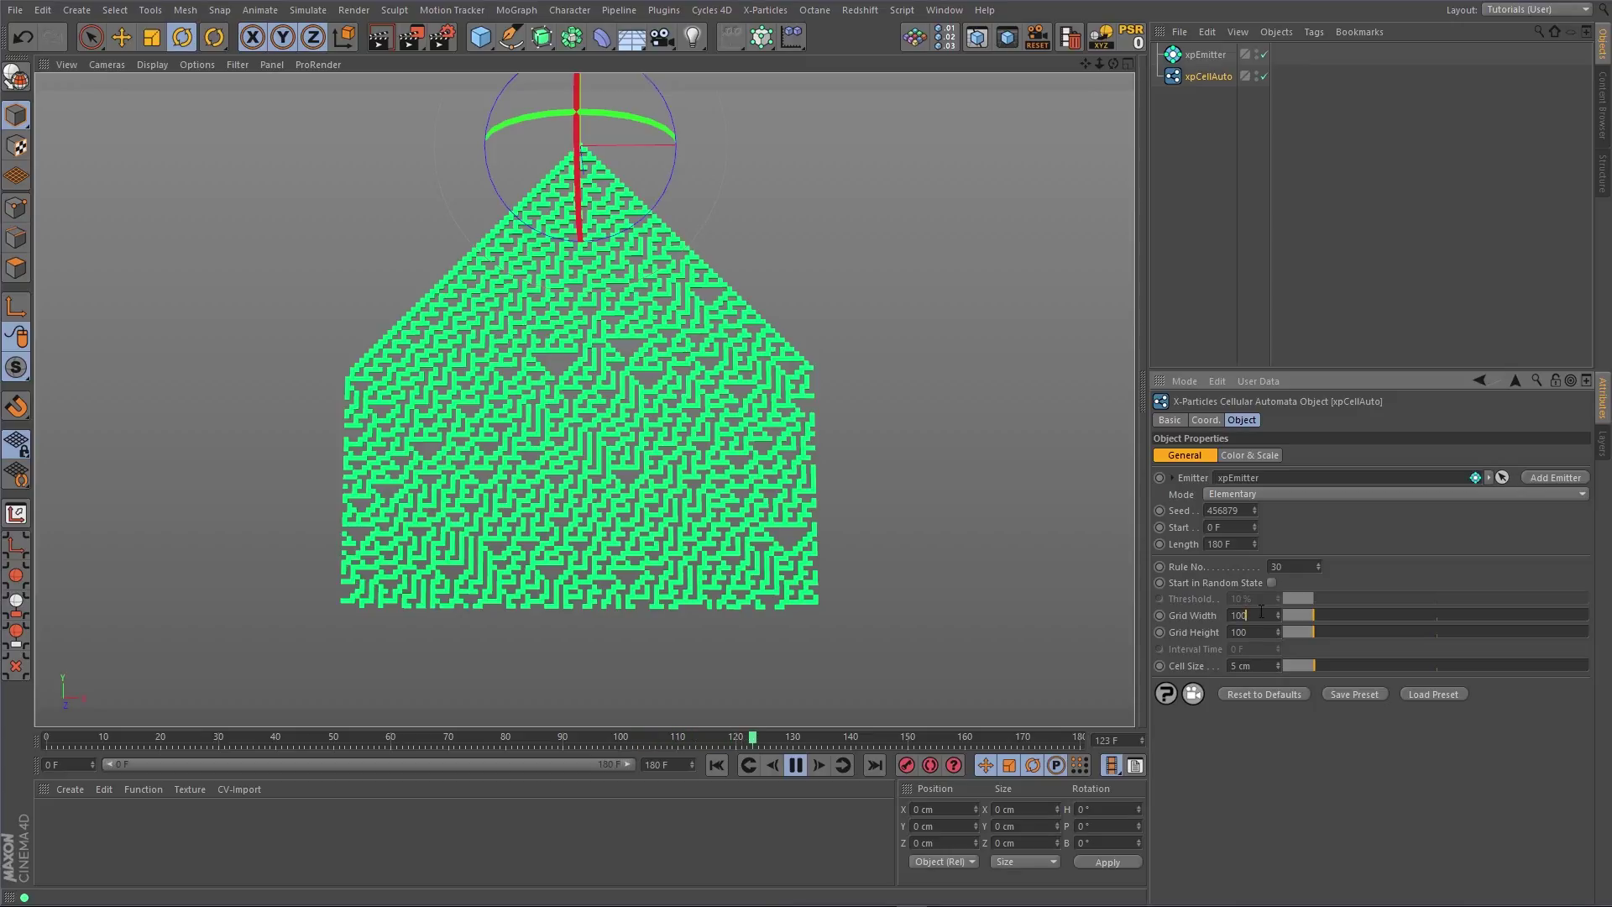
{"action": "type", "text": "200"}
{"action": "key", "text": "Return"}
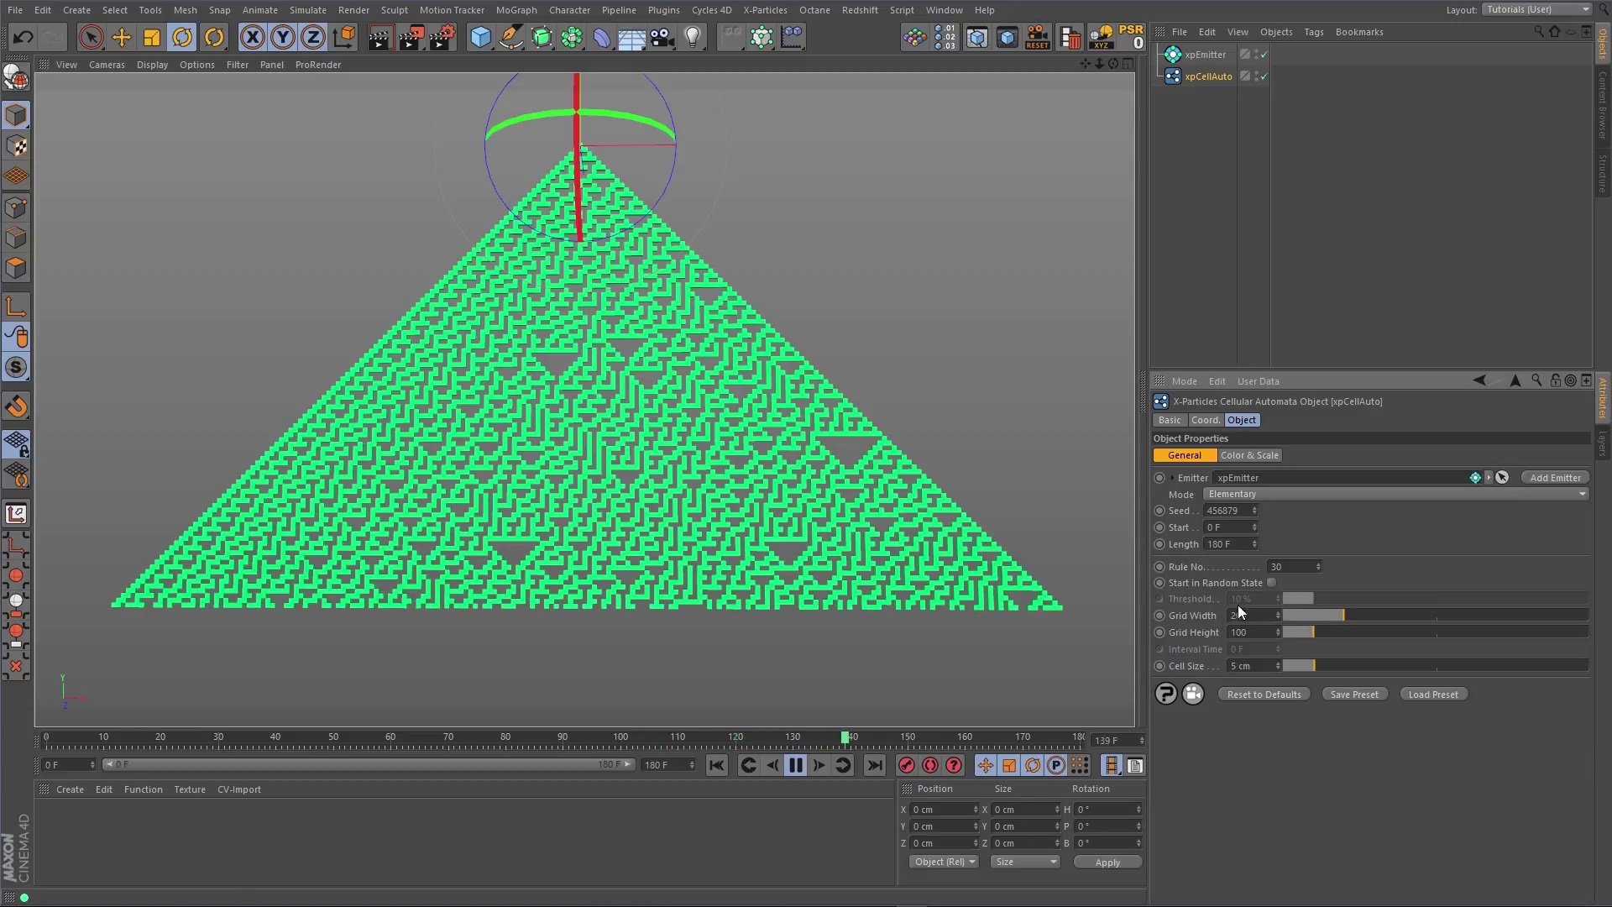
Set Cell Size to 10 cm and shorten the simulation length to 30.
{"action": "left_click", "coordinate": [1243, 666]}
{"action": "key", "text": "ctrl+a"}
{"action": "type", "text": "10"}
{"action": "key", "text": "Return"}
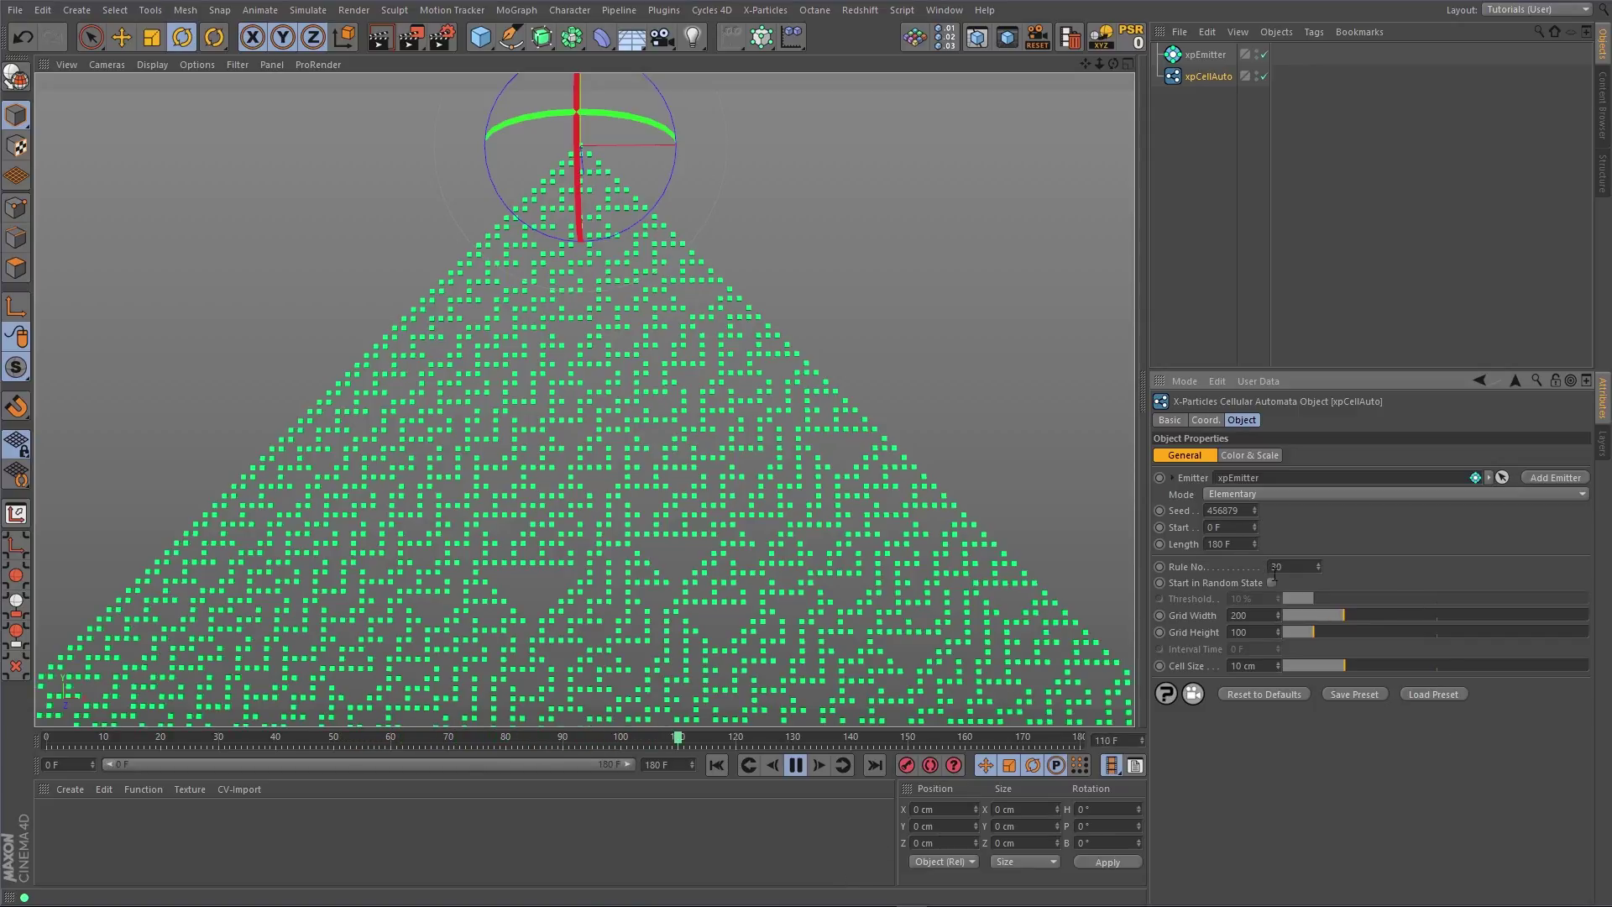
{"action": "type", "text": "30"}
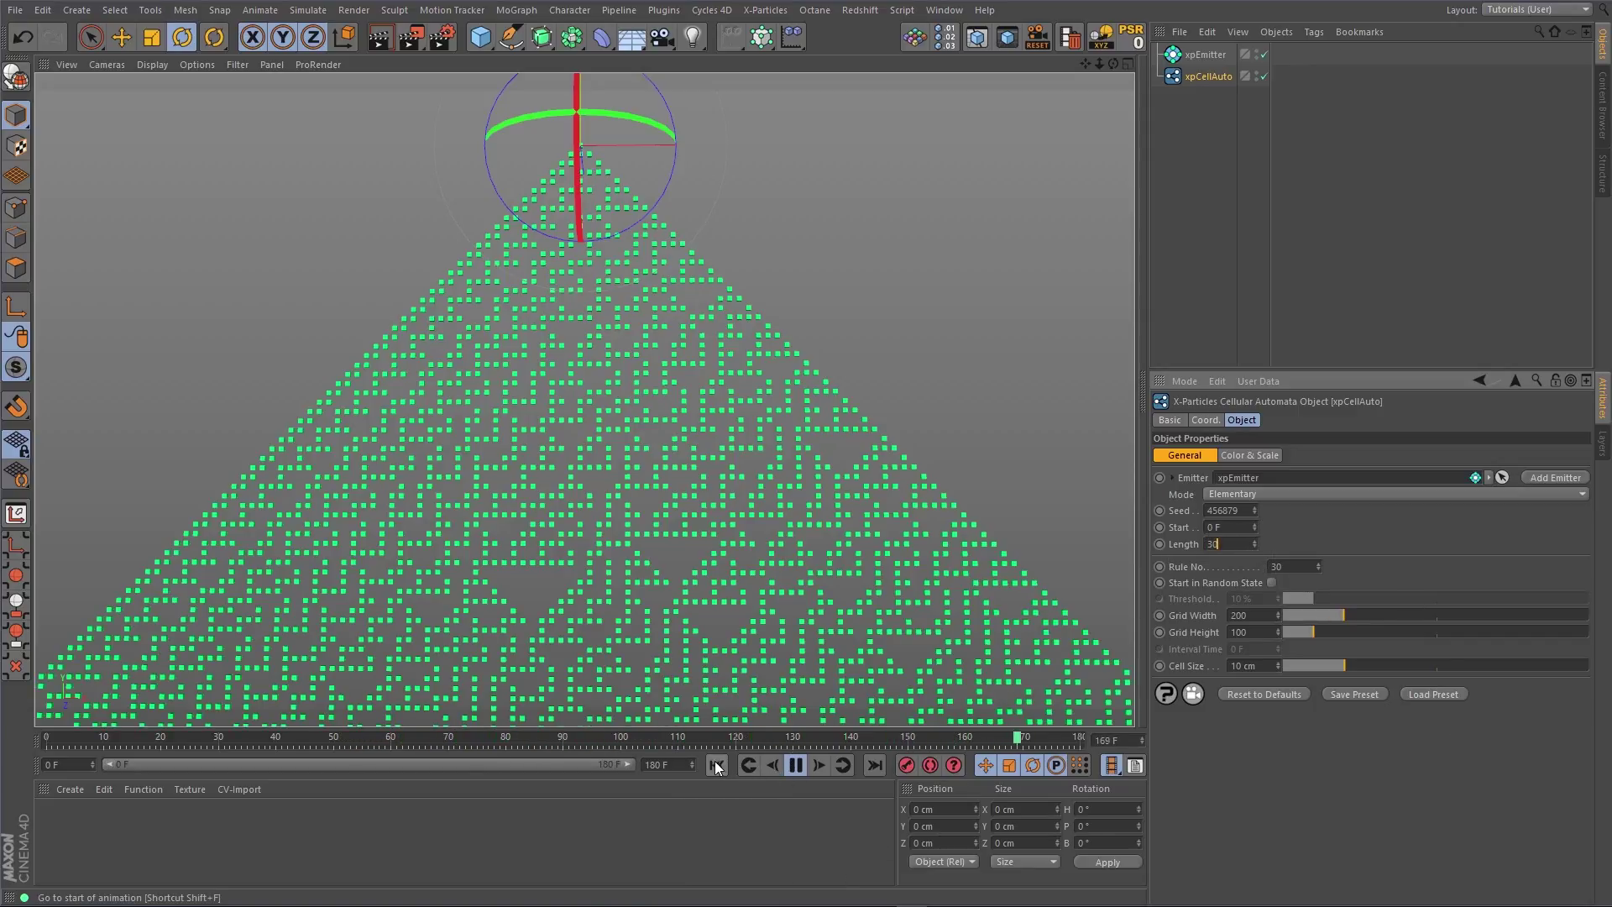
{"action": "key", "text": "Return"}
Enable Start in Random State, play the Rule 30 pattern, then stop and rewind to frame 0.
{"action": "left_click", "coordinate": [796, 765]}
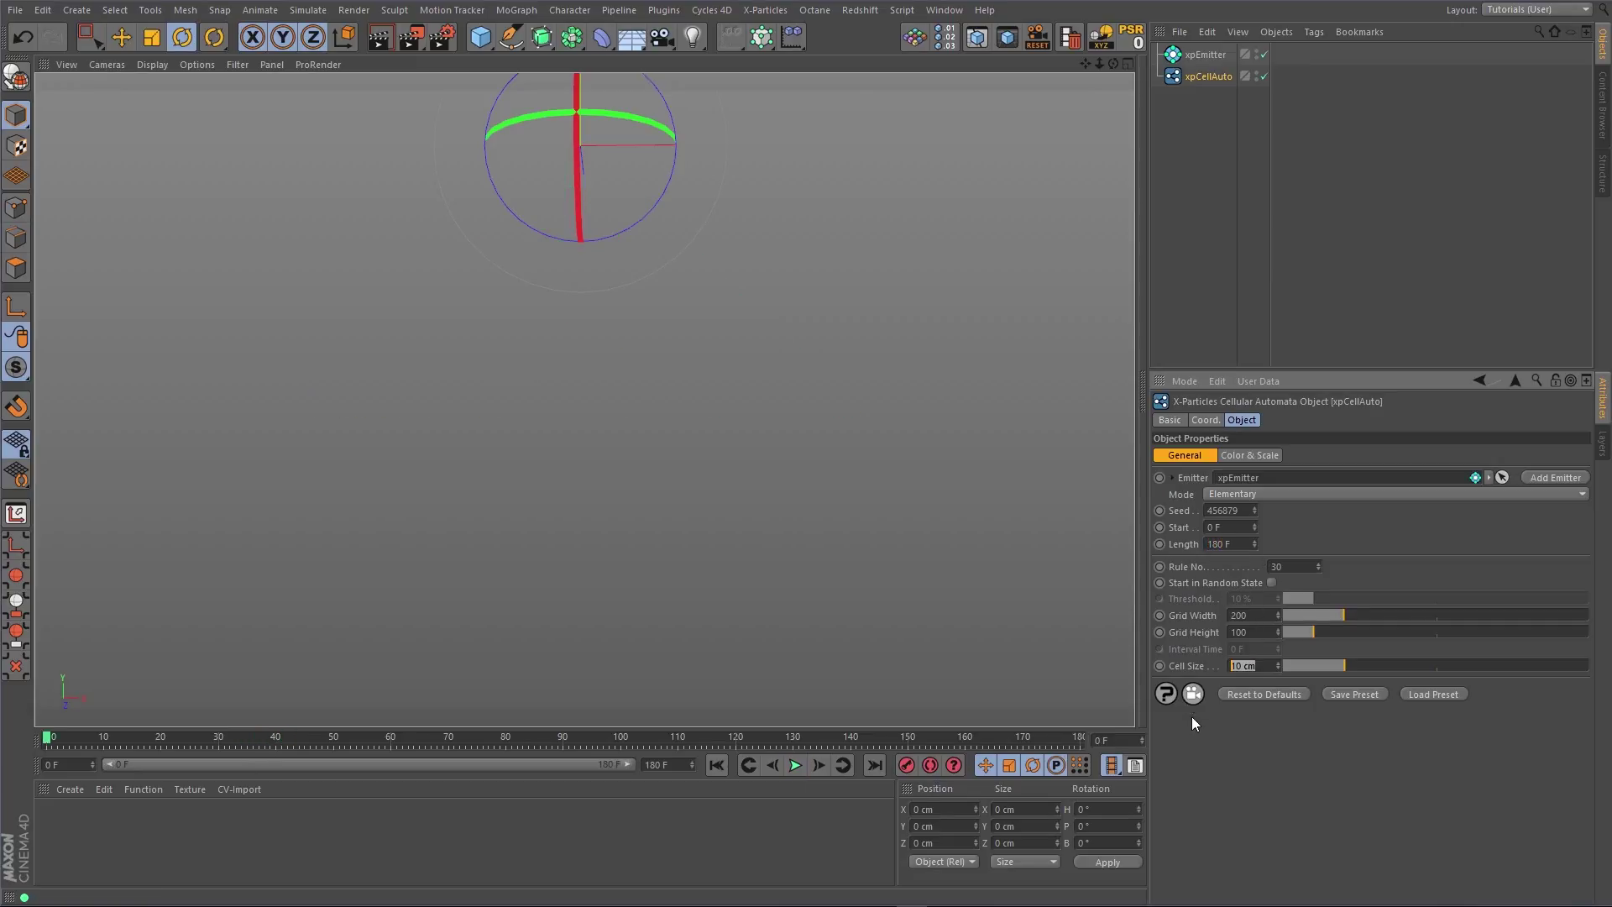
{"action": "left_click", "coordinate": [1272, 582]}
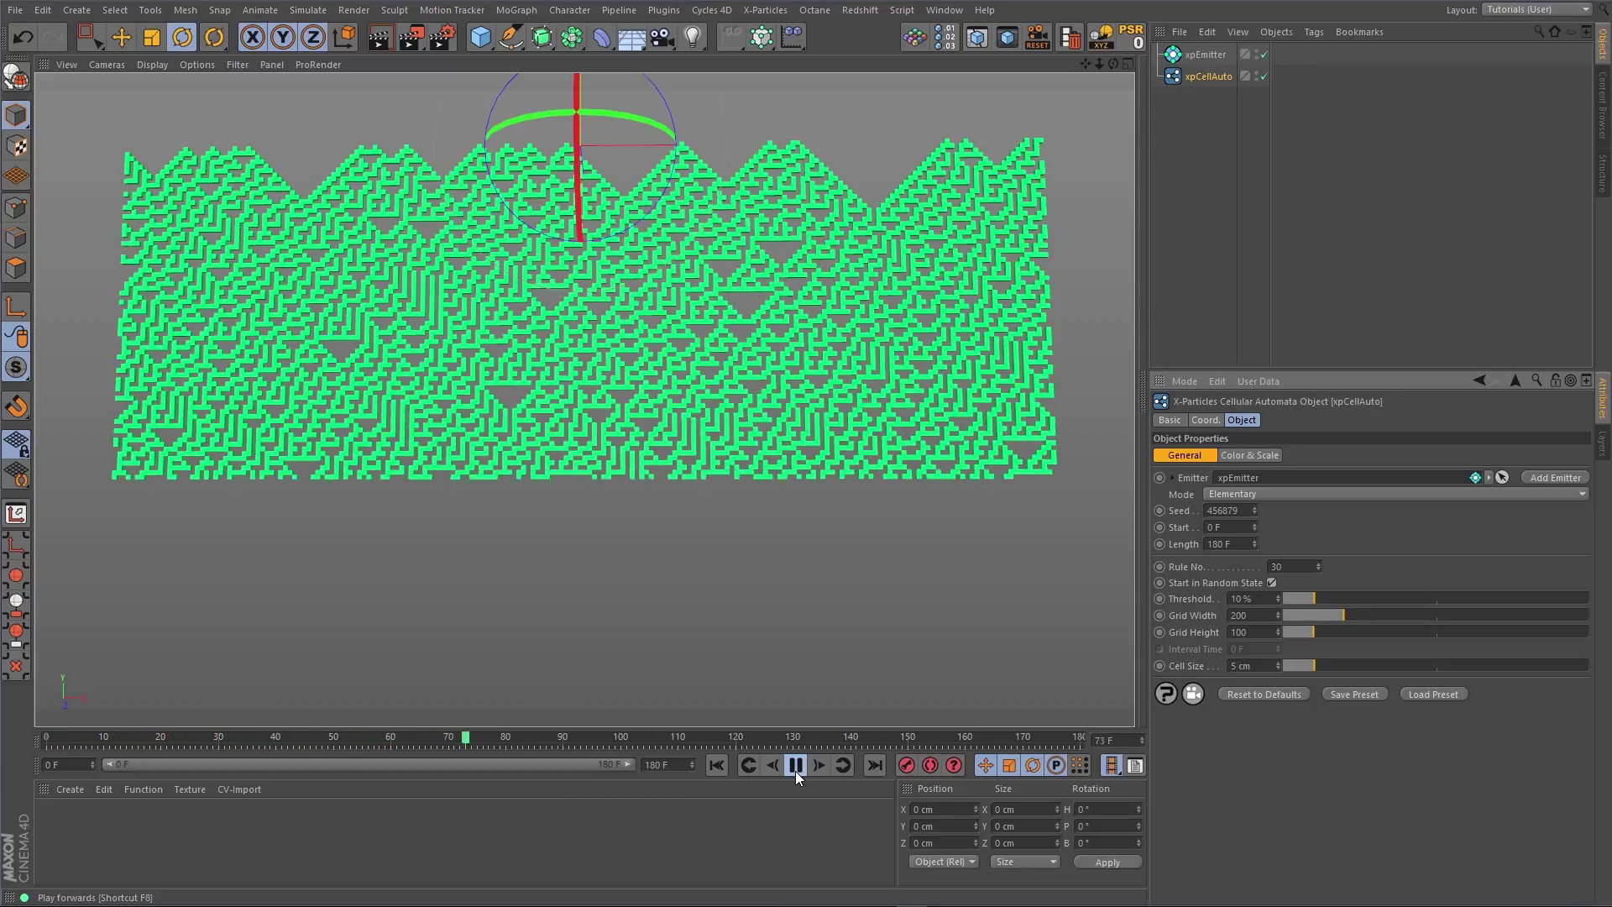
{"action": "left_click", "coordinate": [795, 766]}
{"action": "left_click", "coordinate": [724, 767]}
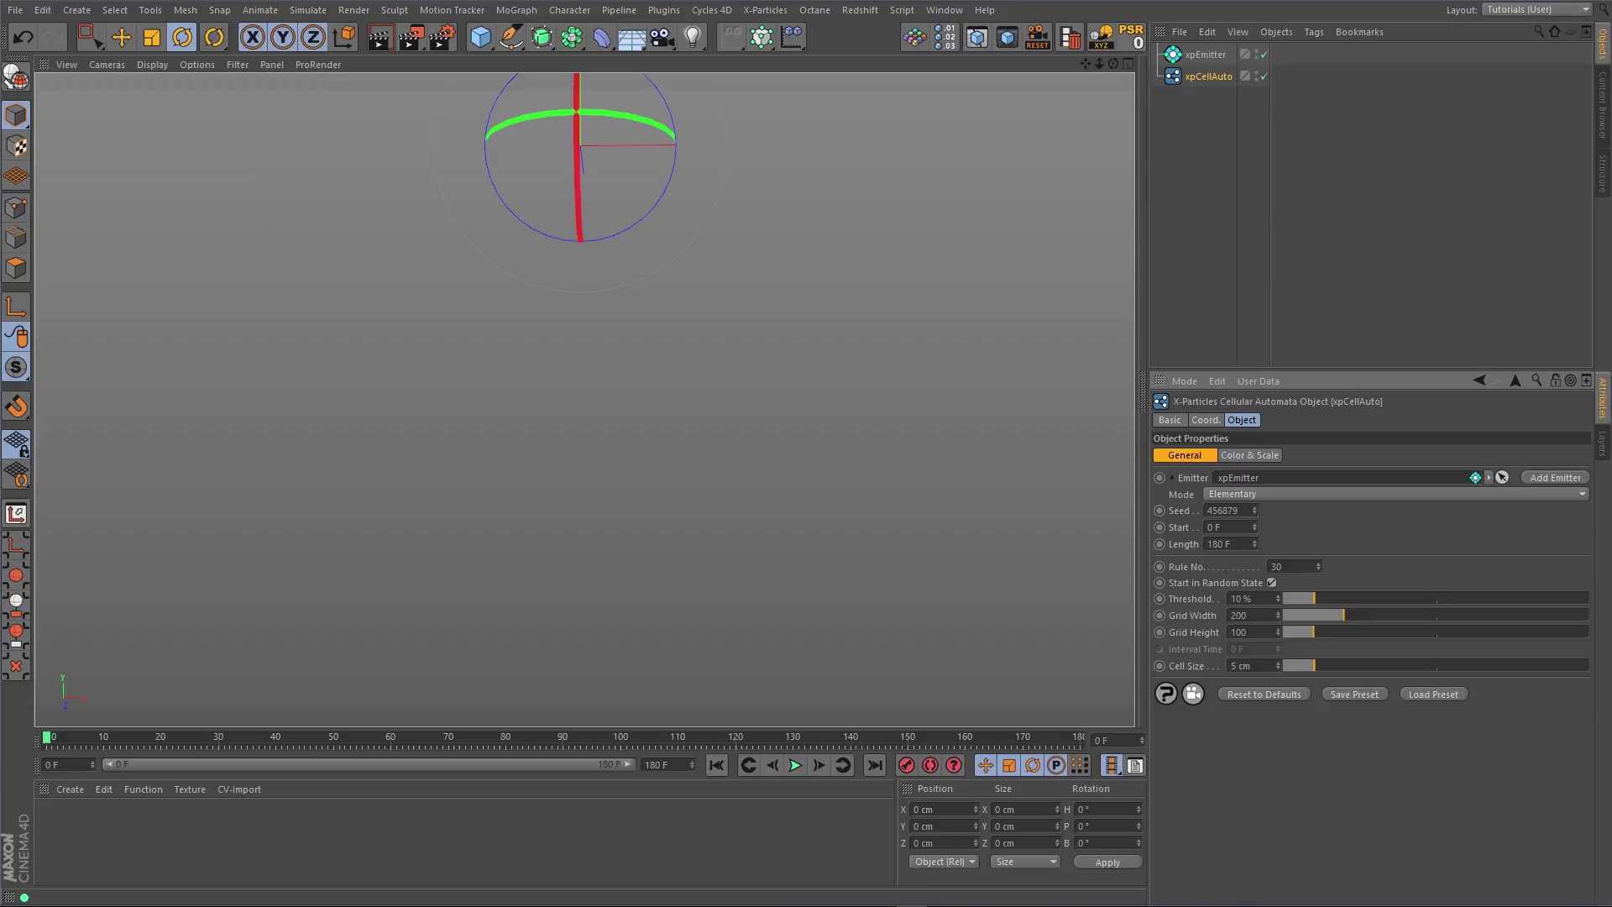
Switch the automaton Mode to Game of Life, let it run, then rewind to frame 0.
{"action": "left_click", "coordinate": [1301, 495]}
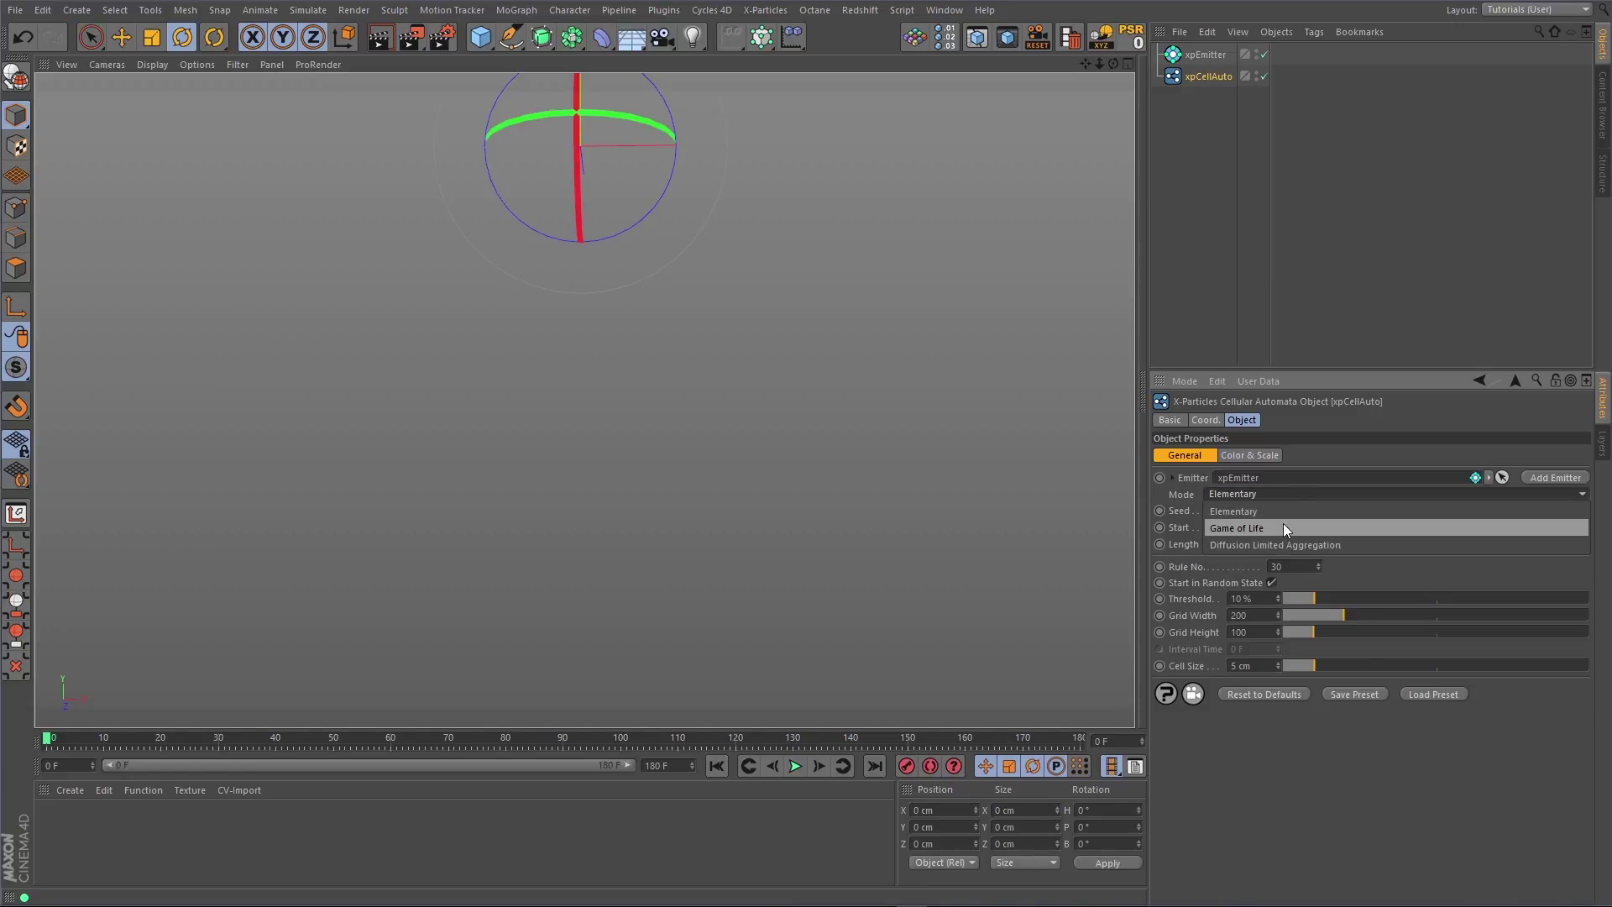
{"action": "left_click", "coordinate": [1283, 522]}
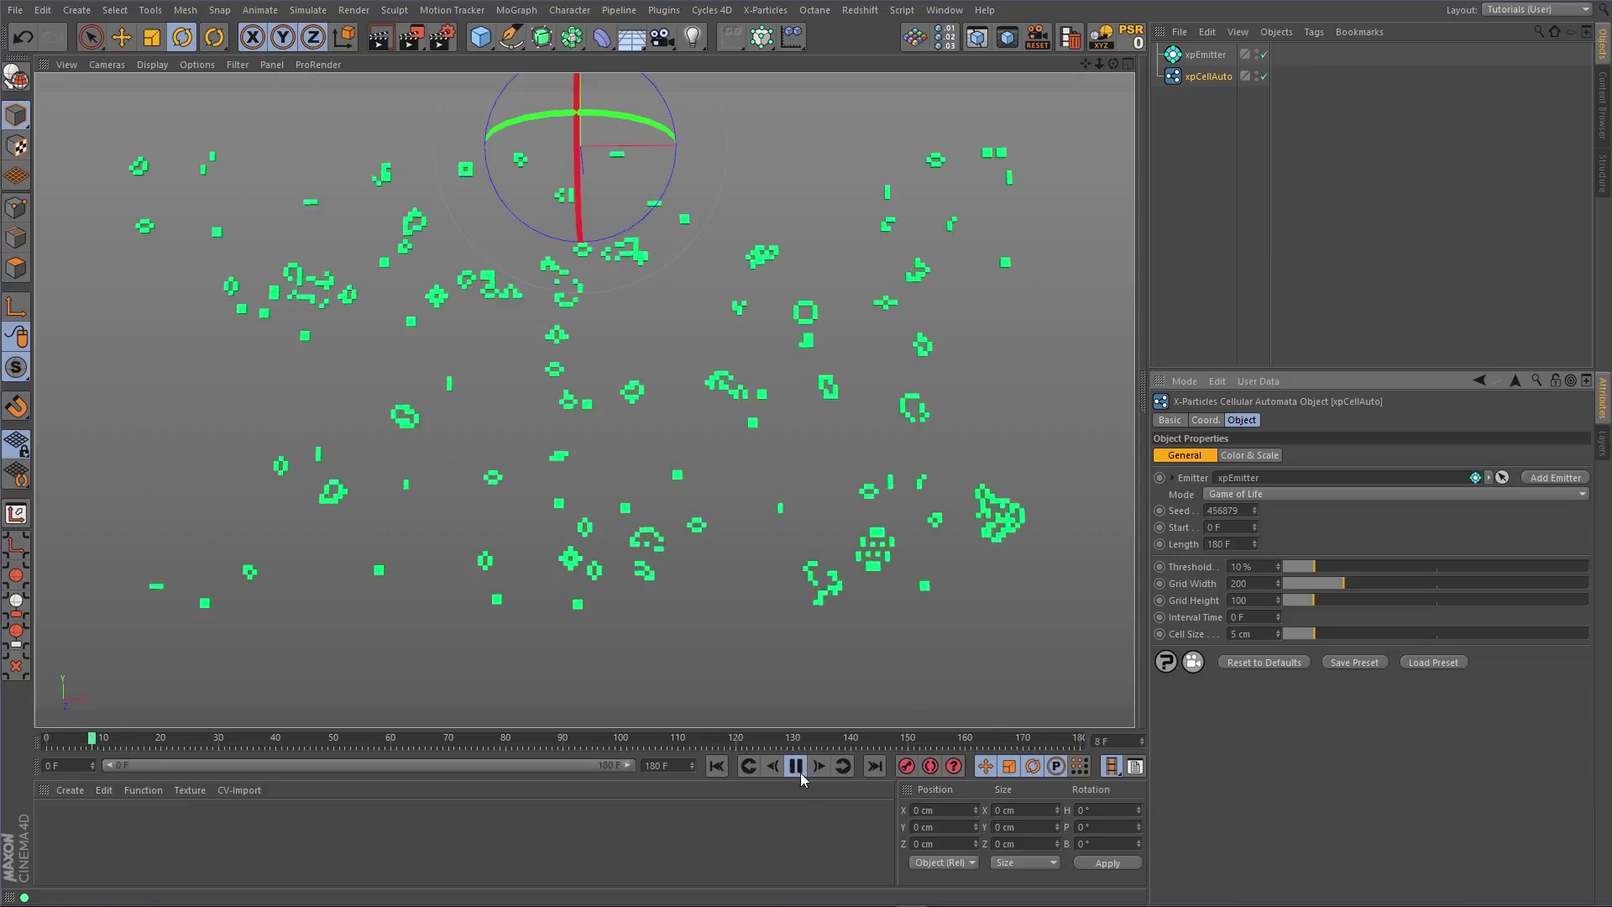
{"action": "left_click", "coordinate": [716, 766]}
Switch the automaton to Diffusion Limited Aggregation, frame the solver grid, and play it.
{"action": "left_click", "coordinate": [1279, 494]}
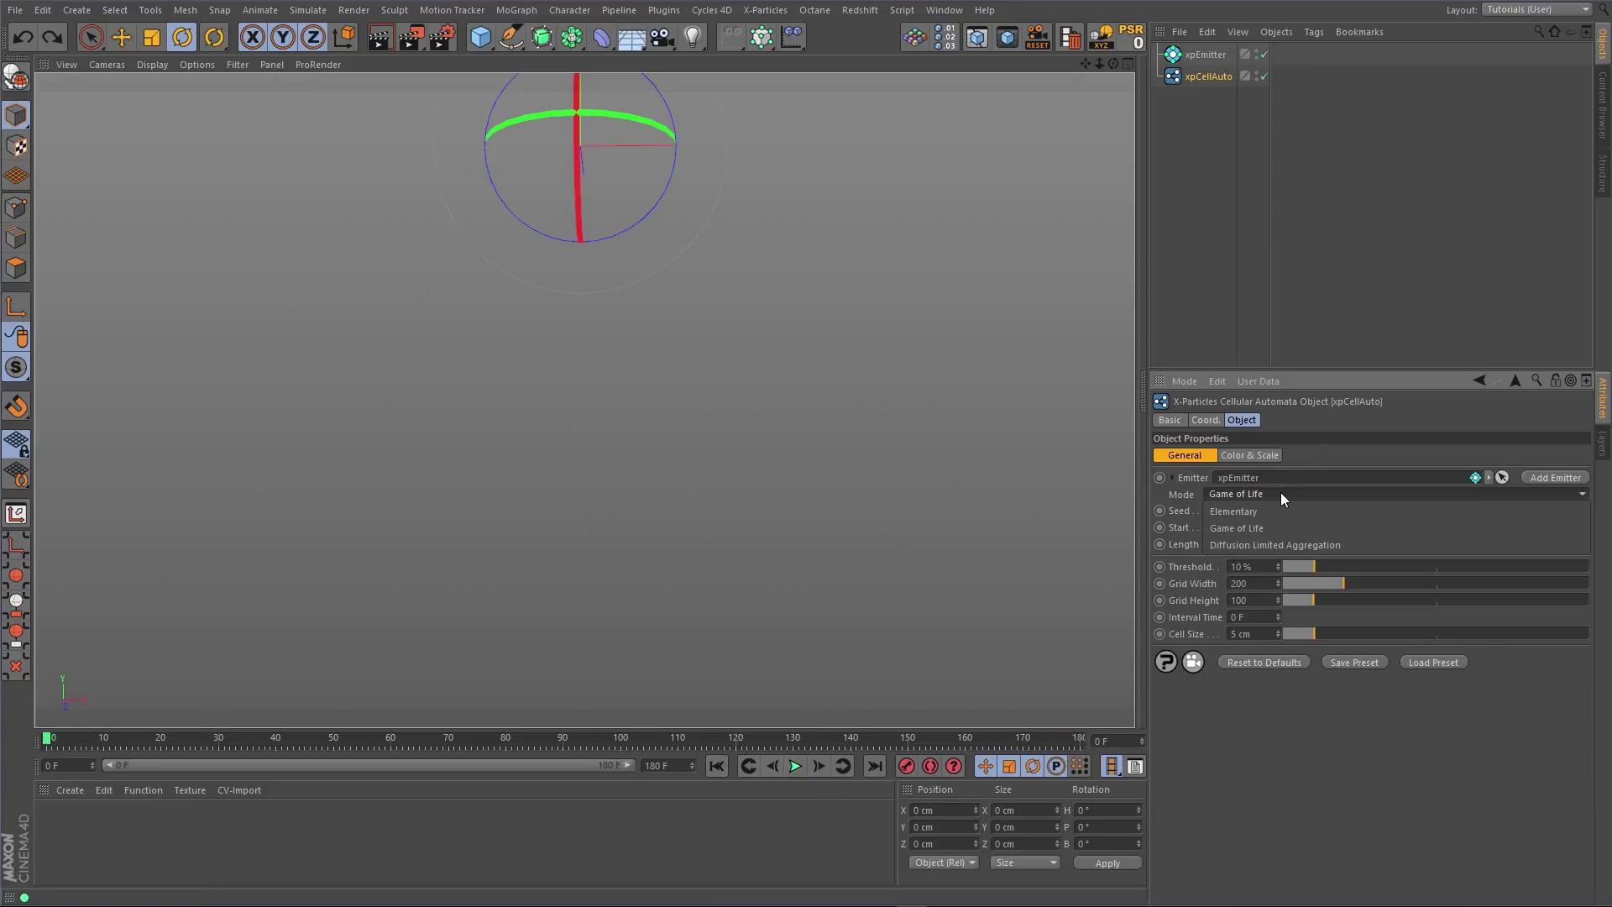
{"action": "left_click", "coordinate": [1360, 546]}
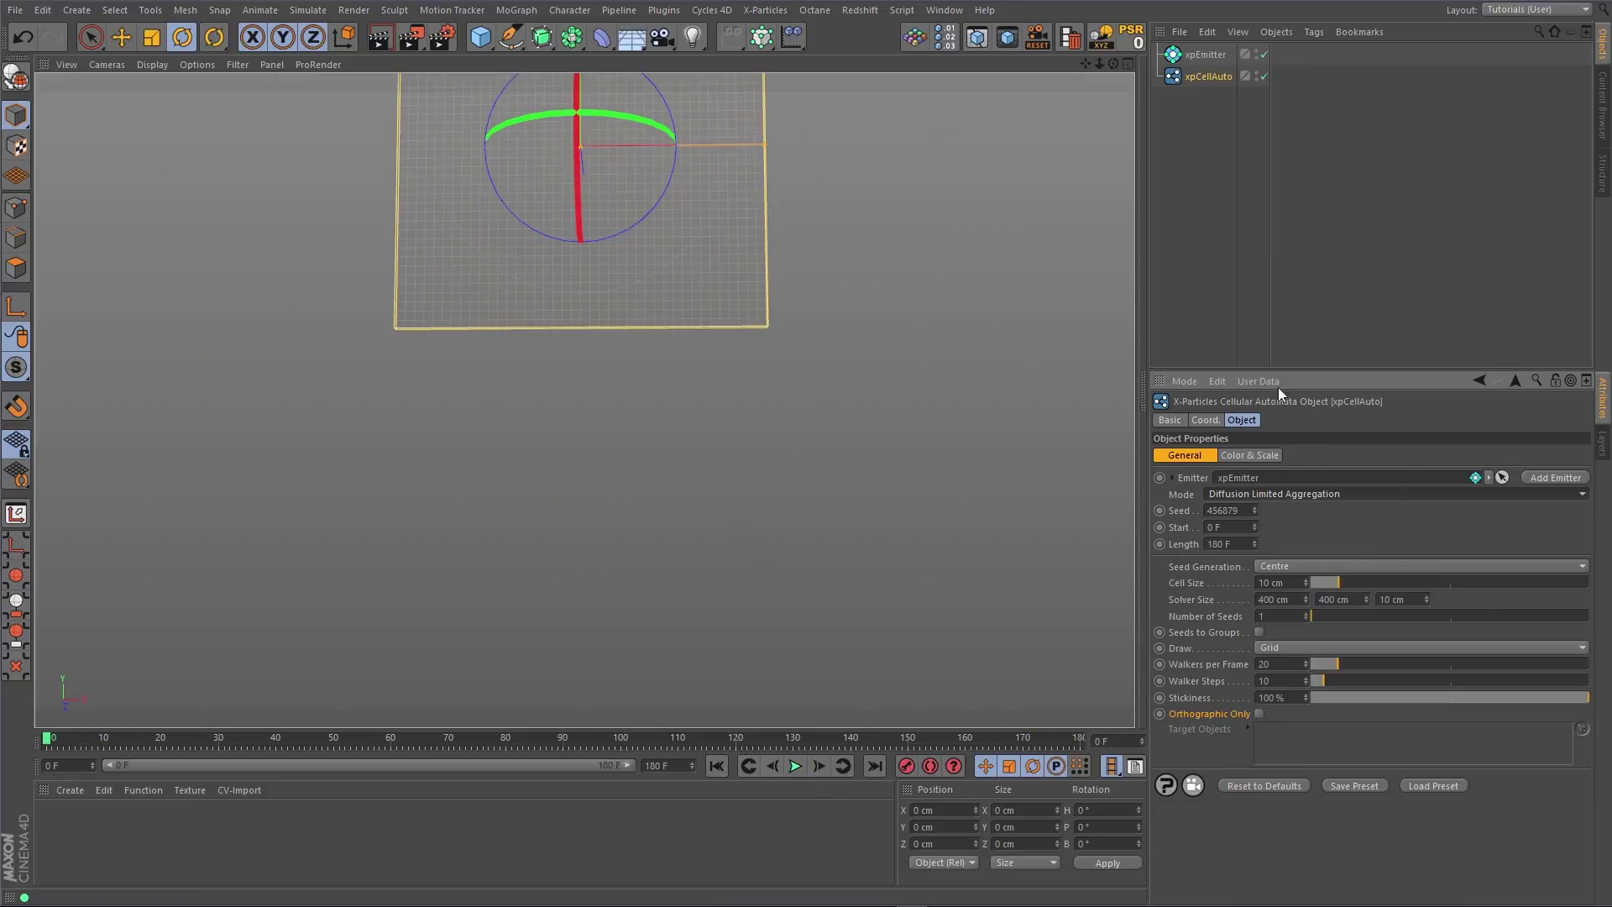
{"action": "middle_click_drag", "start_coordinate": [779, 220], "coordinate": [745, 331], "text": "alt"}
{"action": "right_click_drag", "start_coordinate": [746, 325], "coordinate": [738, 494], "text": "alt"}
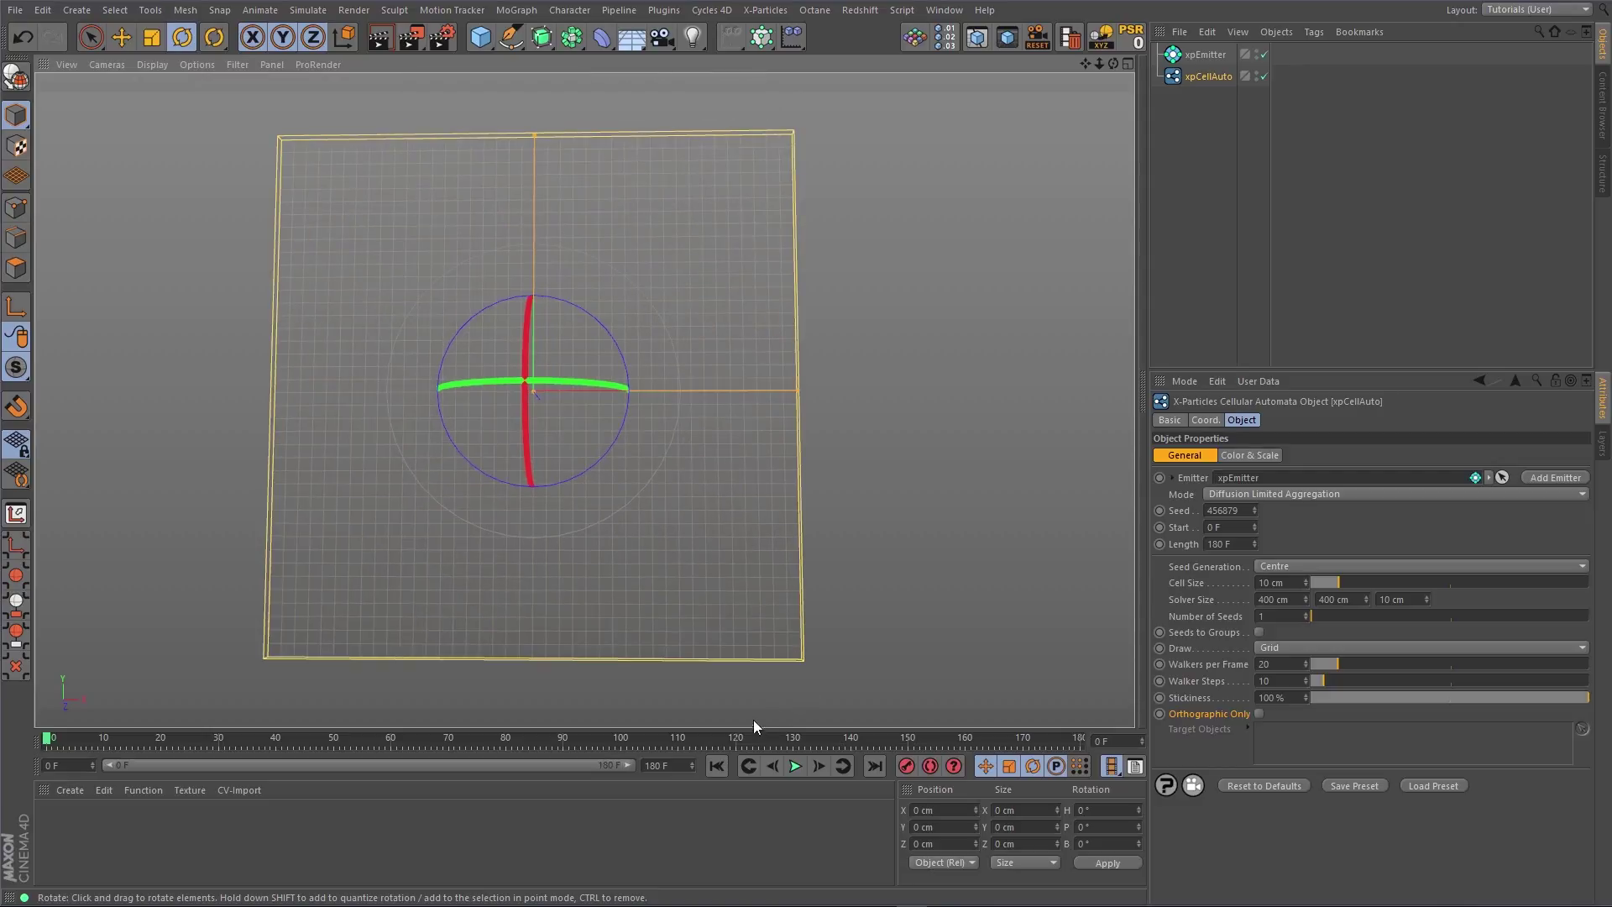
{"action": "left_click", "coordinate": [795, 766]}
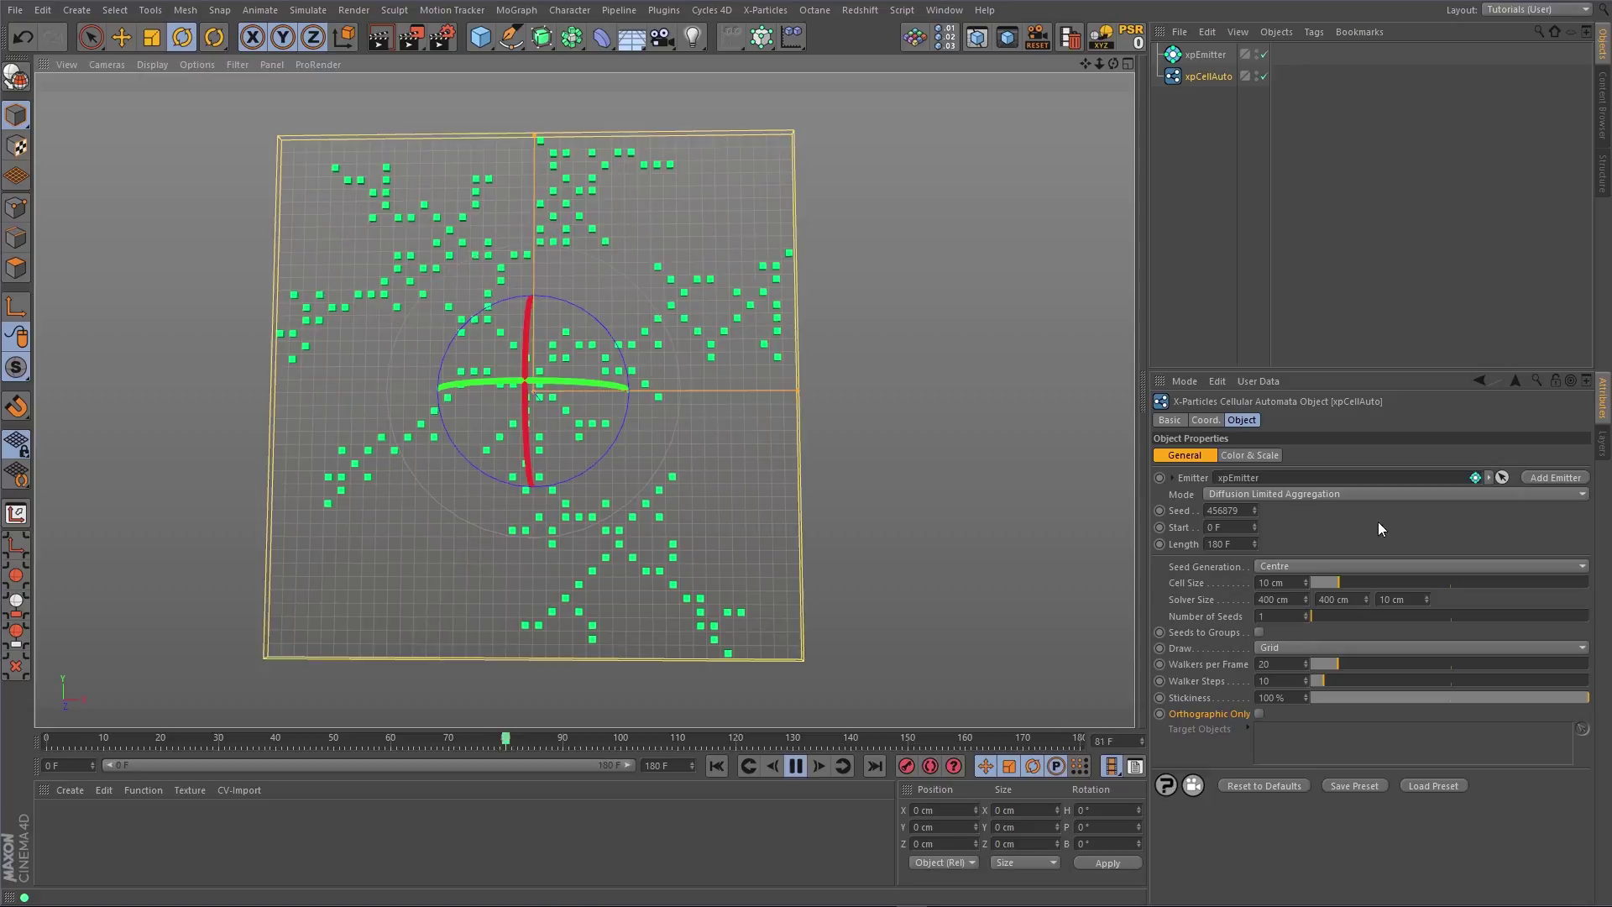
Reduce the Cell Size to grow a finer branching dendrite.
{"action": "double_click", "coordinate": [1272, 582]}
{"action": "type", "text": "2"}
{"action": "key", "text": "Return"}
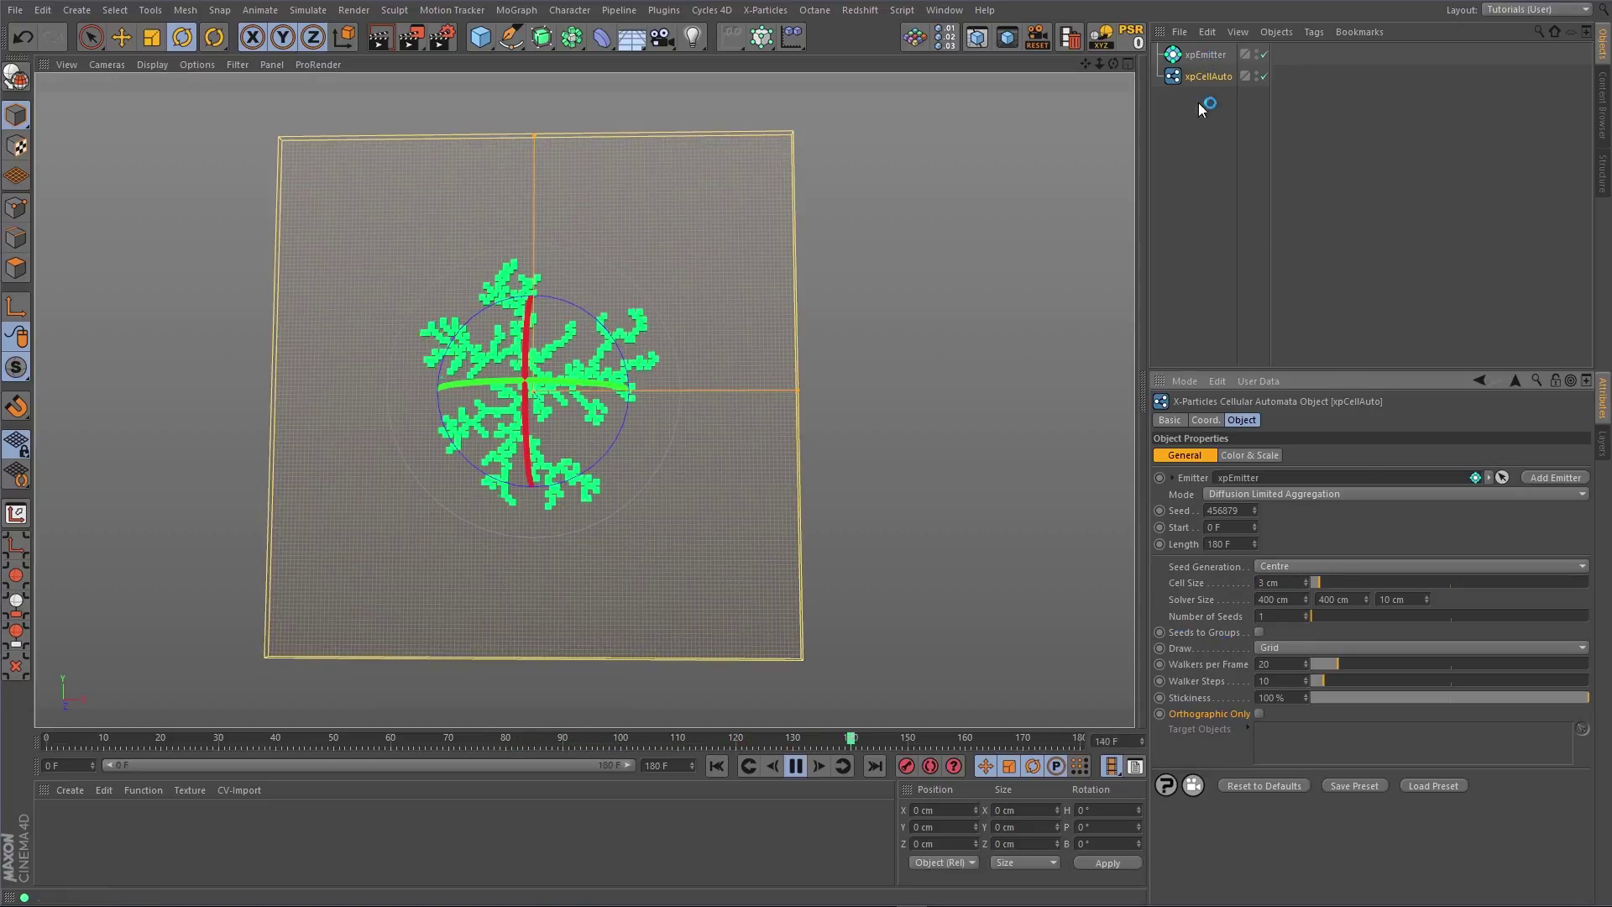
{"action": "left_click", "coordinate": [1206, 54]}
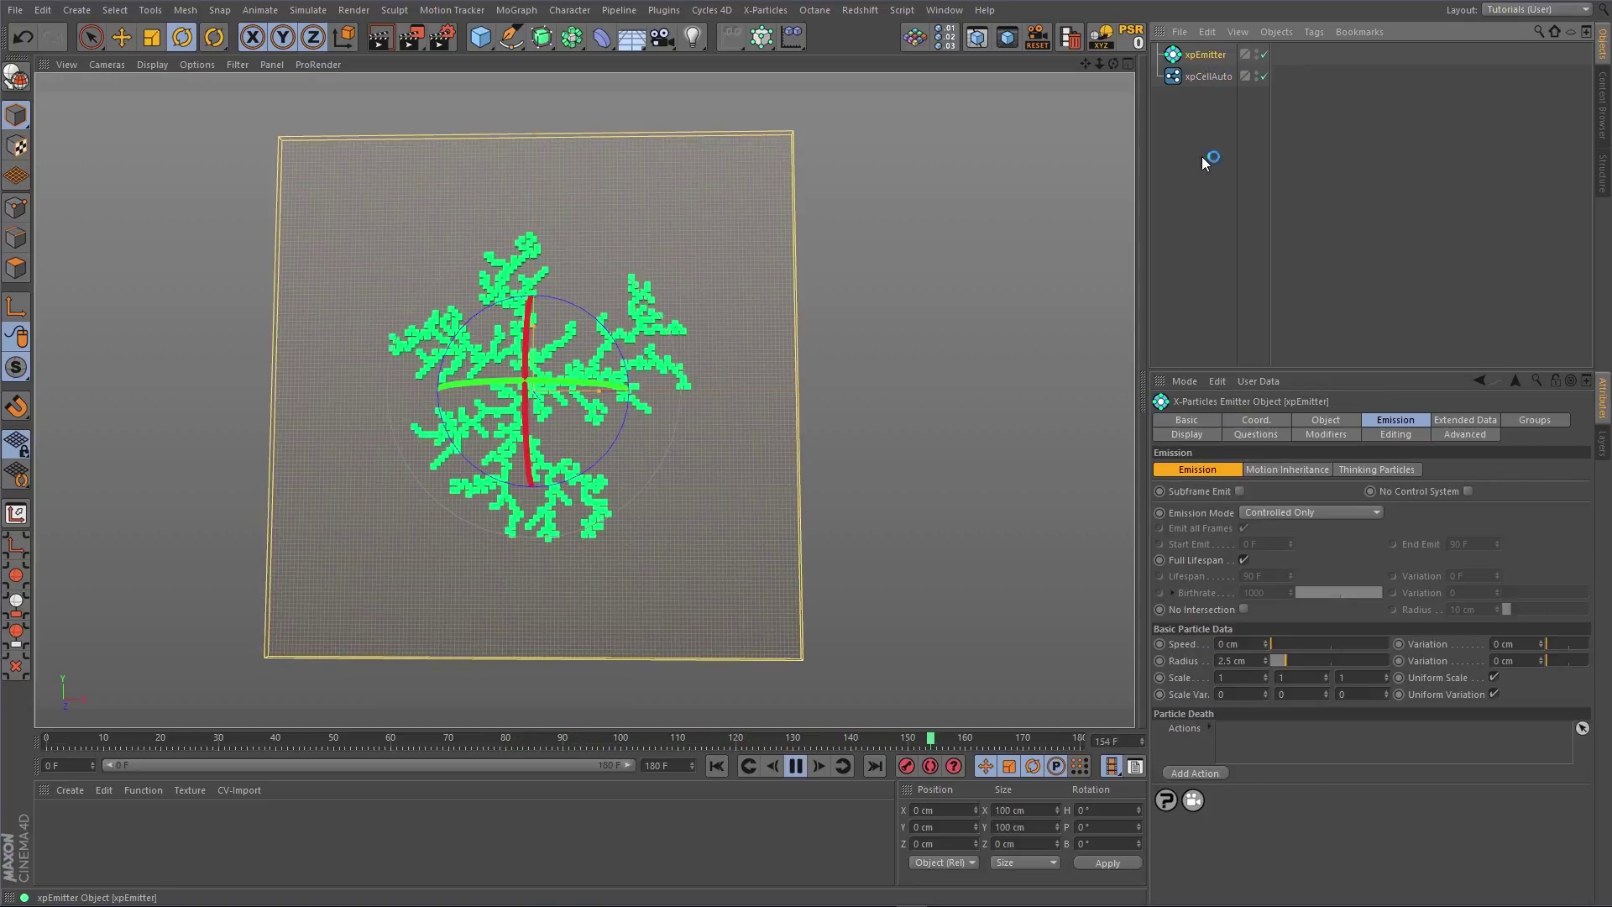
Set xpCellAuto's Seed Generation to Top Centre.
{"action": "left_click", "coordinate": [1200, 76]}
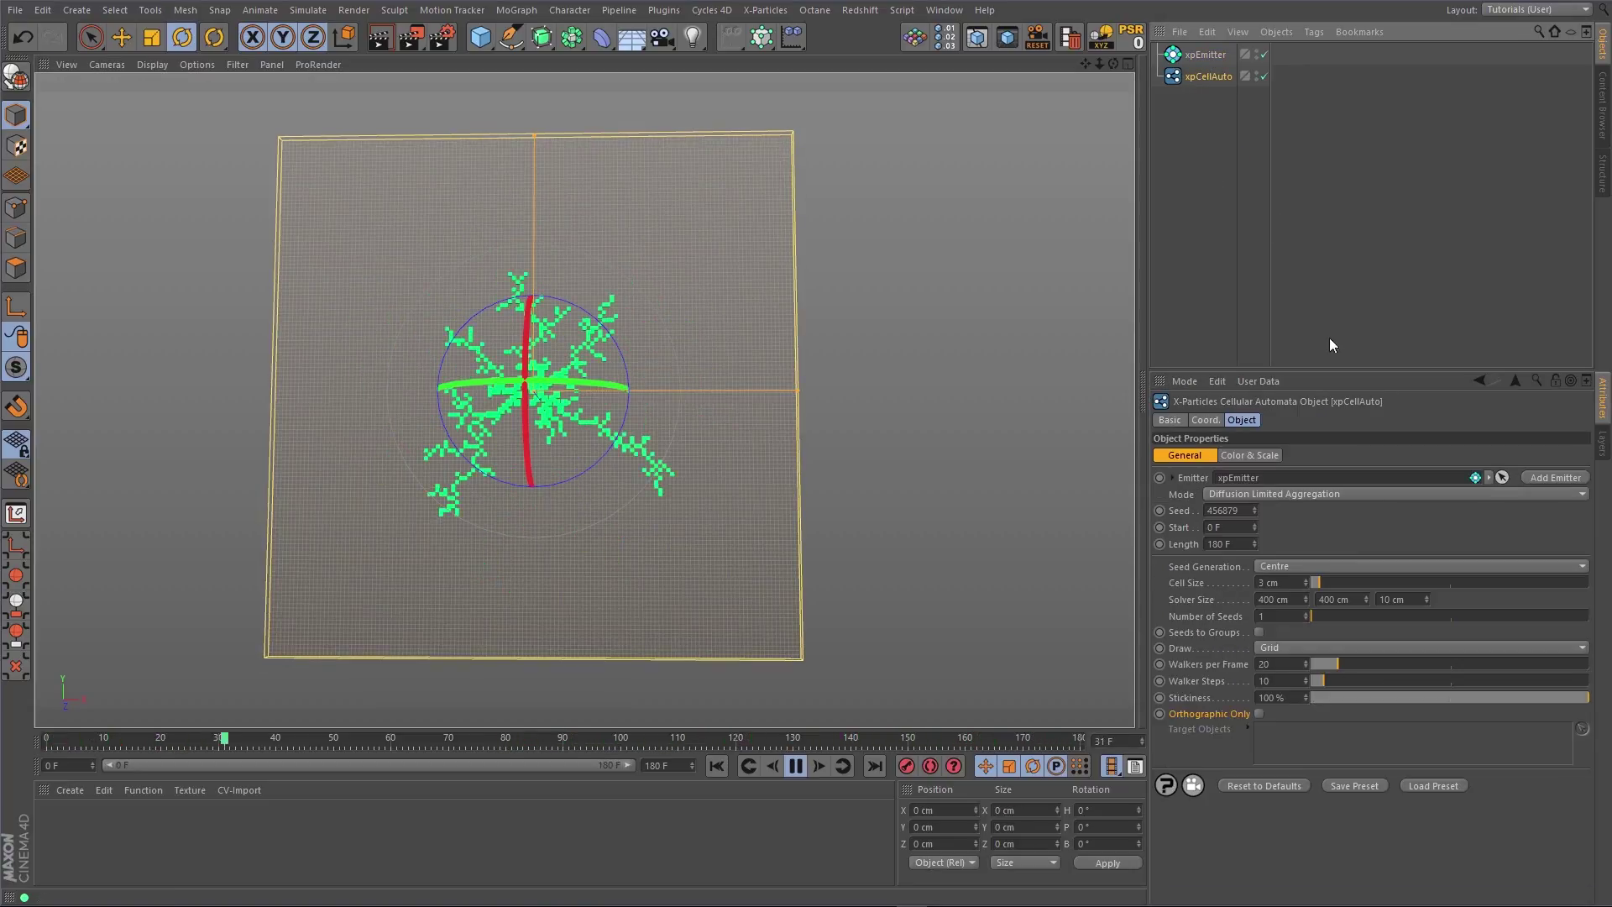
{"action": "left_click", "coordinate": [1307, 568]}
{"action": "left_click", "coordinate": [1303, 577]}
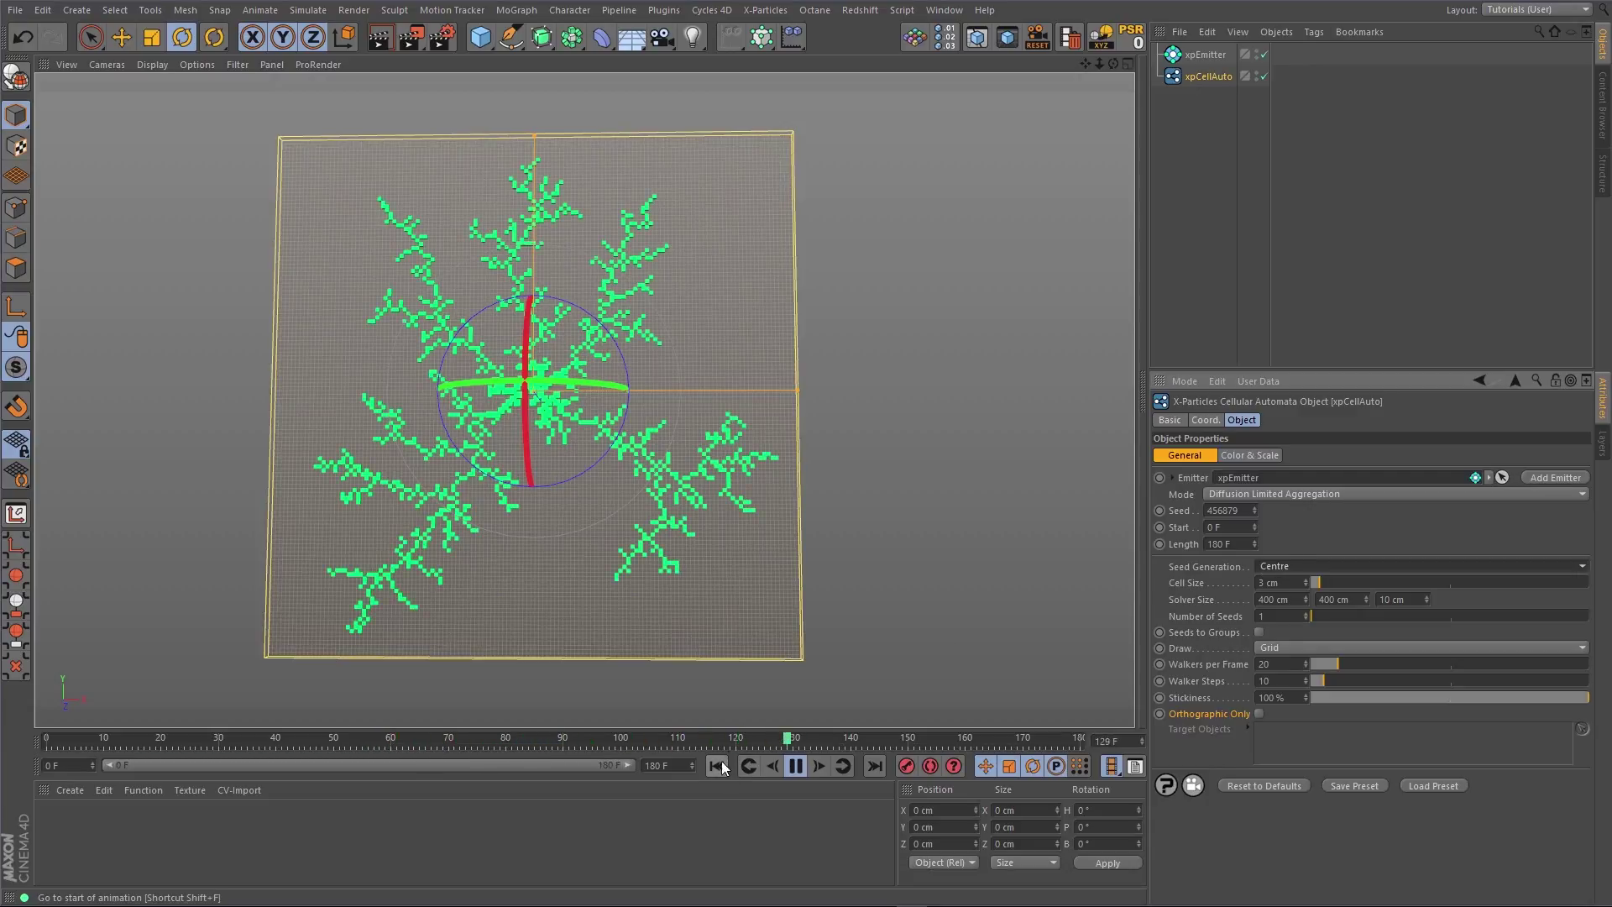
{"action": "left_click", "coordinate": [1298, 565]}
{"action": "left_click", "coordinate": [1298, 579]}
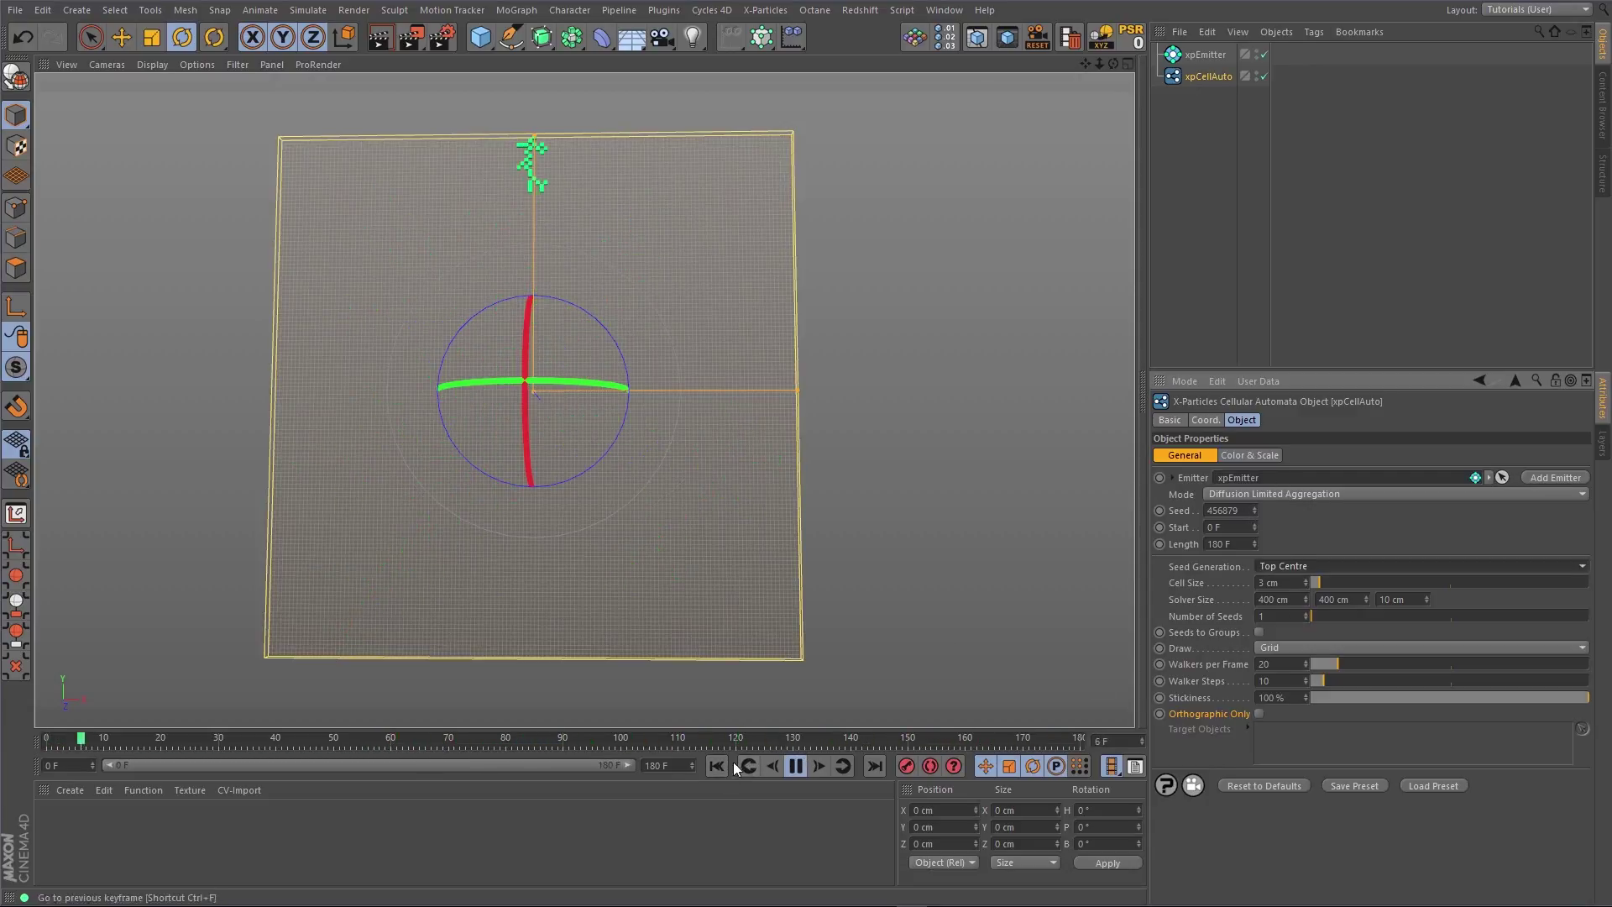
Change Seed Generation to Random Cell with 3 seeds, replay, then stop and rewind.
{"action": "left_click", "coordinate": [1308, 565]}
{"action": "left_click", "coordinate": [1287, 677]}
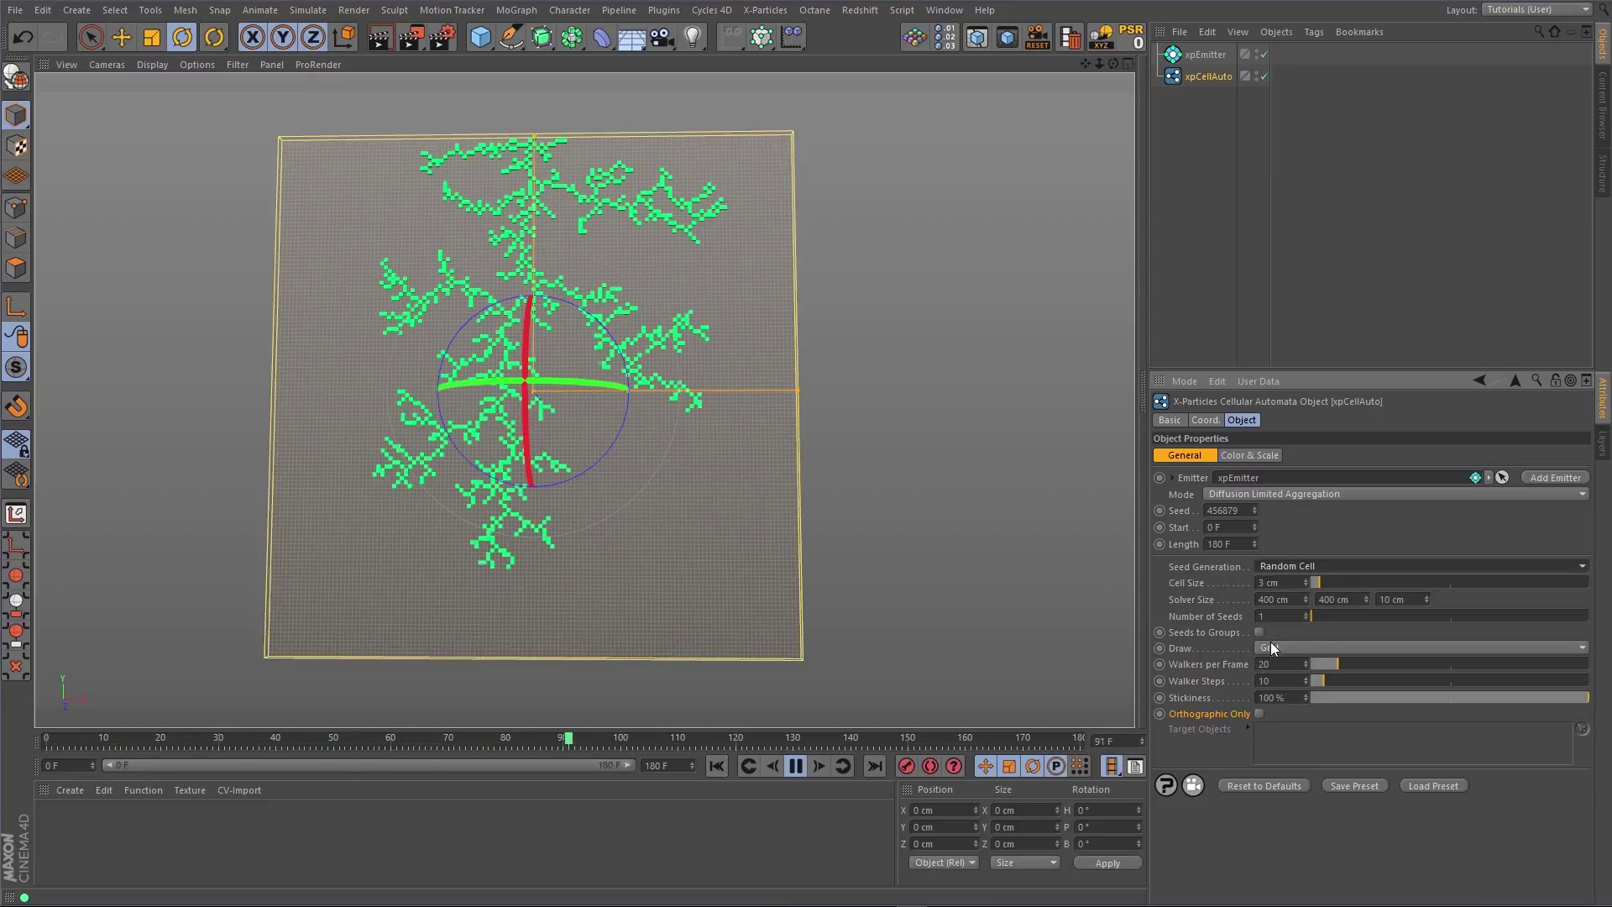
{"action": "double_click", "coordinate": [1283, 618]}
{"action": "type", "text": "3"}
{"action": "left_click", "coordinate": [716, 764]}
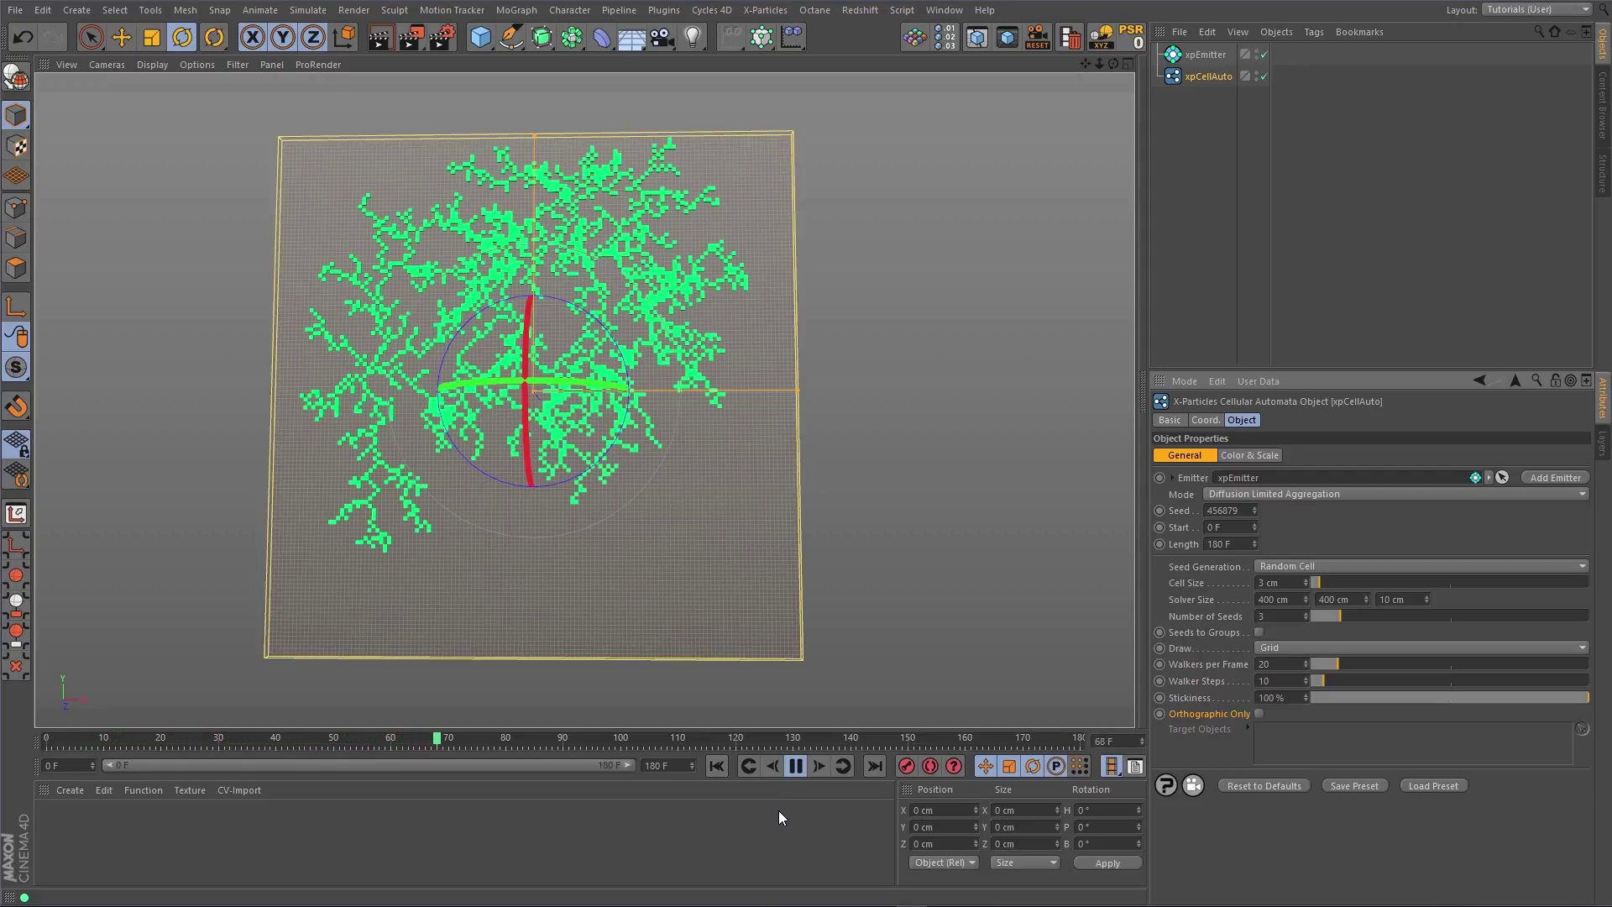
{"action": "left_click", "coordinate": [796, 765]}
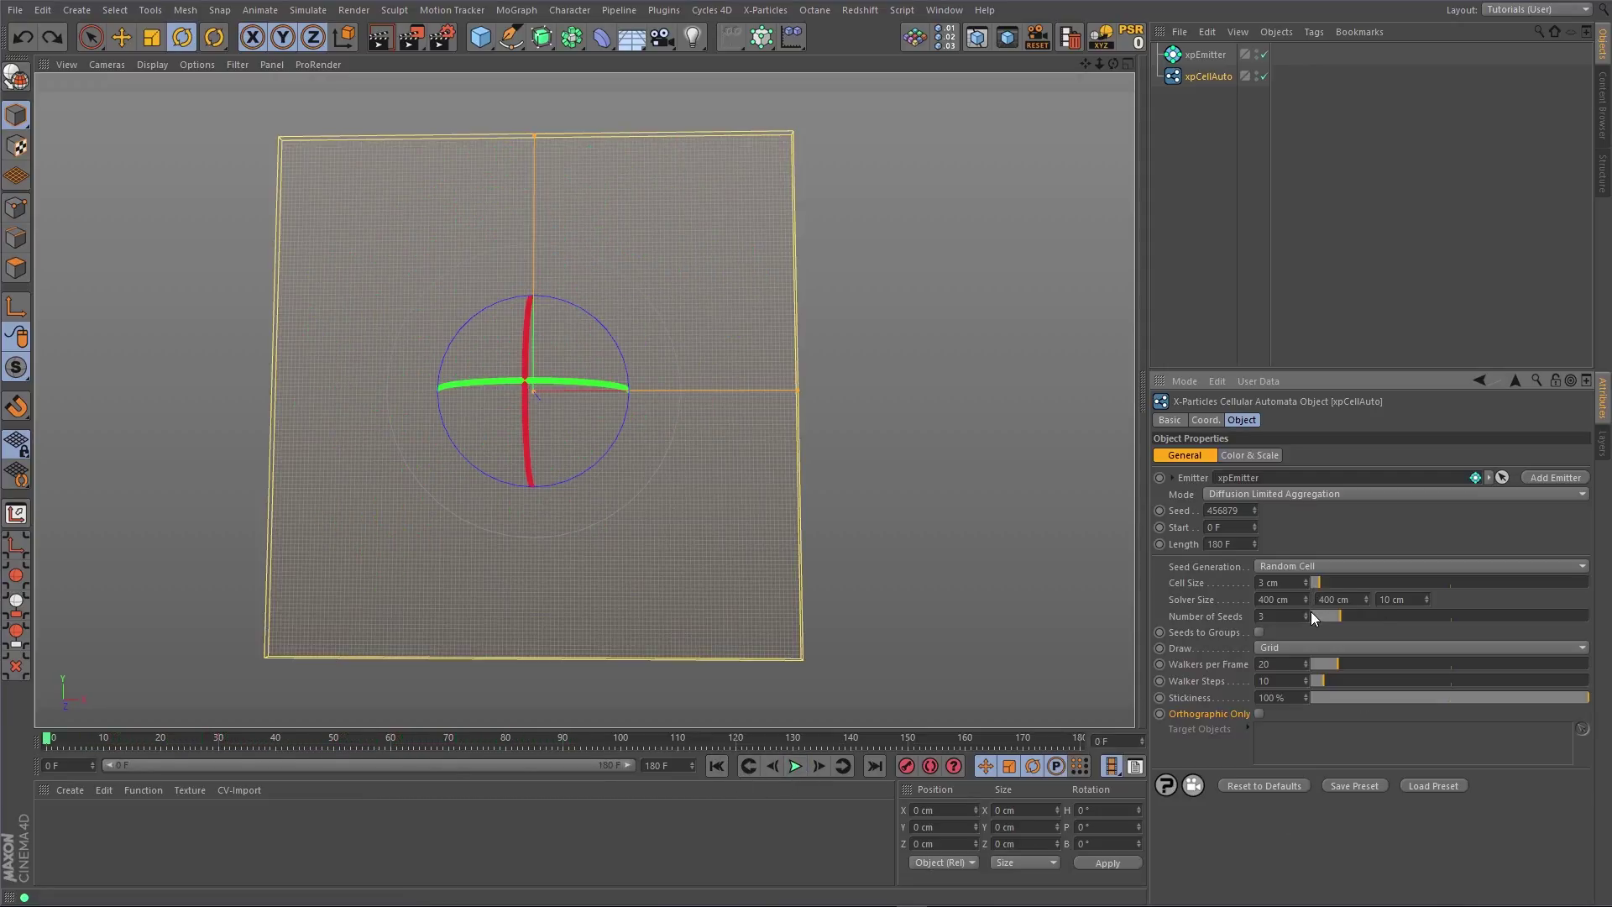
Play the DLA simulation and raise Walkers per Frame to 116.
{"action": "left_click", "coordinate": [794, 766]}
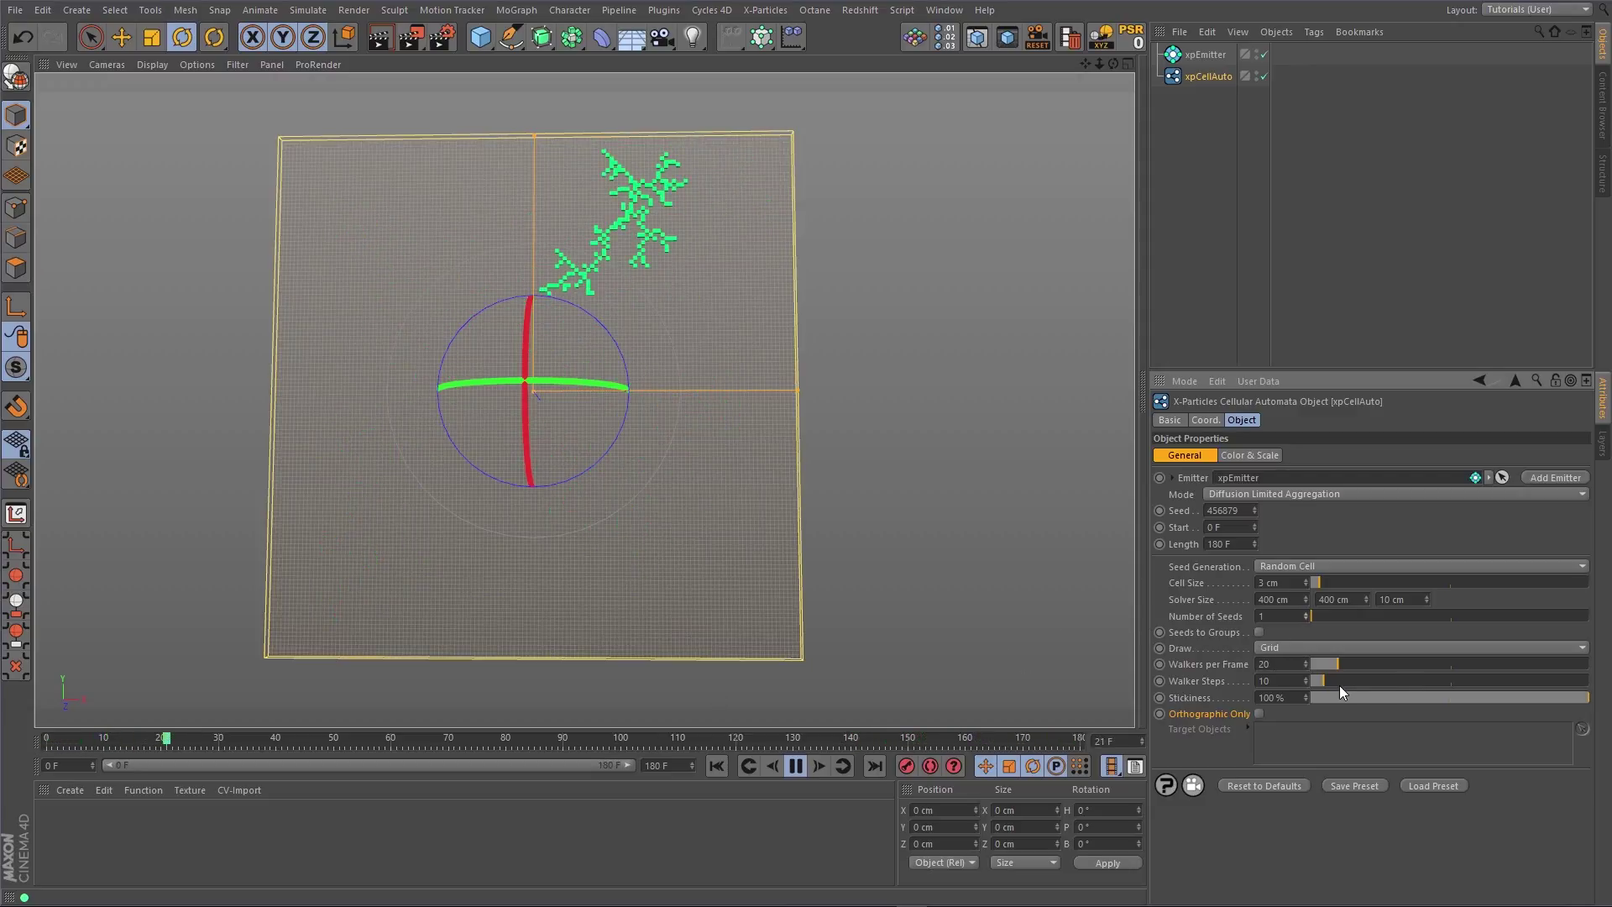
{"action": "left_click", "coordinate": [1472, 661]}
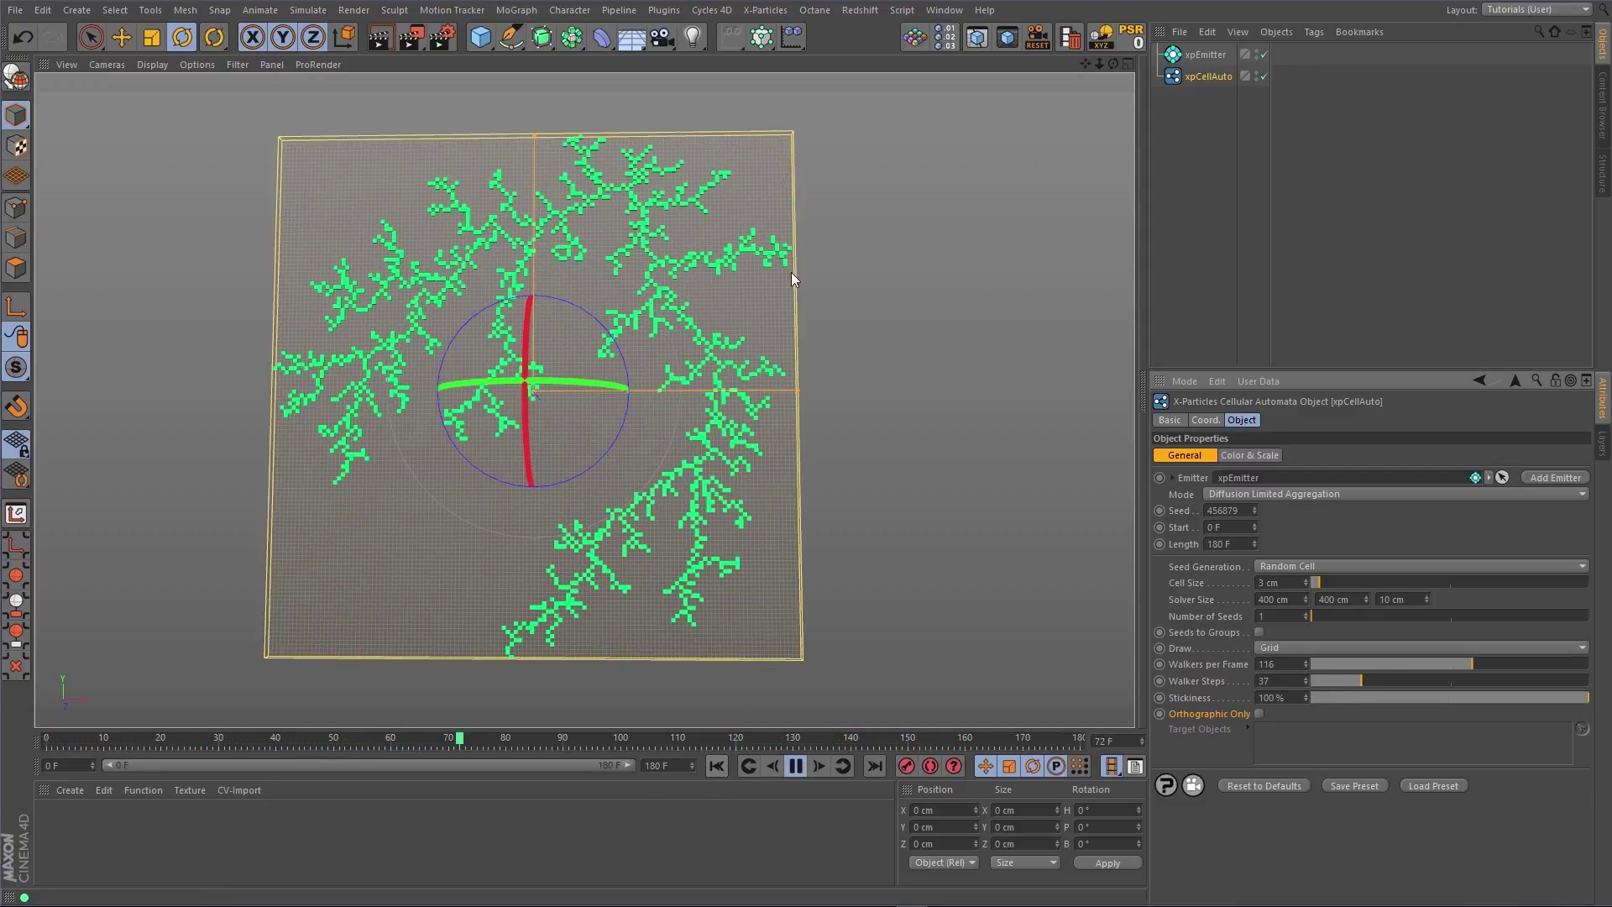
Reset Walker Steps to 10 and Walkers per Frame to 20, and set Solver Size Z to 400 cm.
{"action": "left_click", "coordinate": [748, 765]}
{"action": "right_click", "coordinate": [1305, 680]}
{"action": "right_click", "coordinate": [1306, 663]}
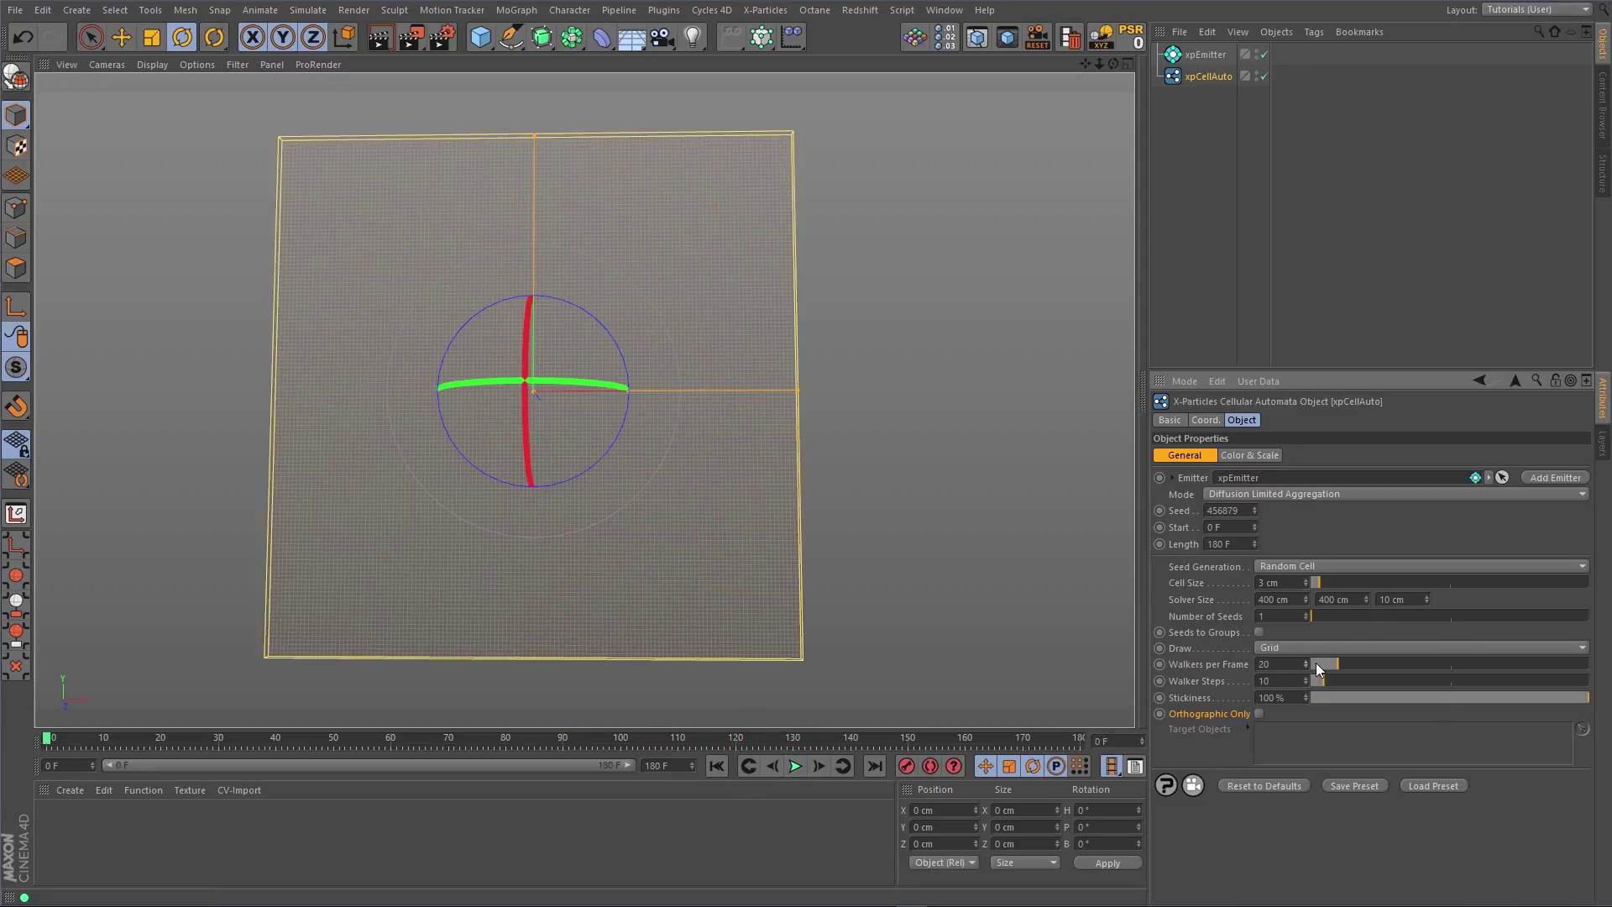
{"action": "type", "text": "00"}
{"action": "key", "text": "Return"}
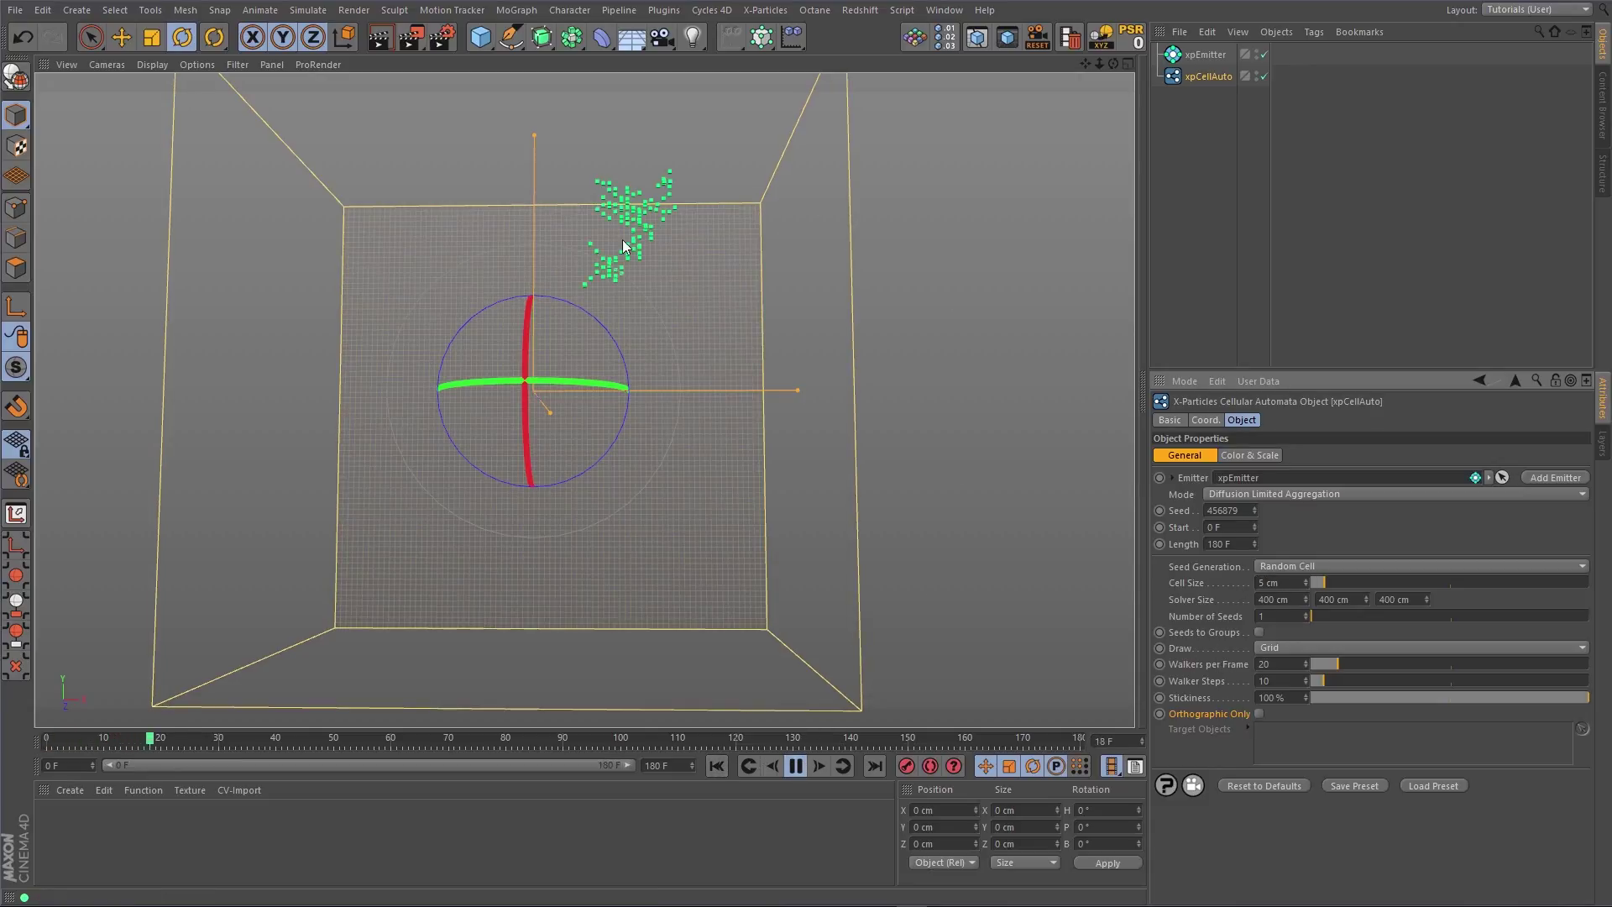
{"action": "left_click_drag", "start_coordinate": [622, 246], "coordinate": [658, 290], "text": "alt"}
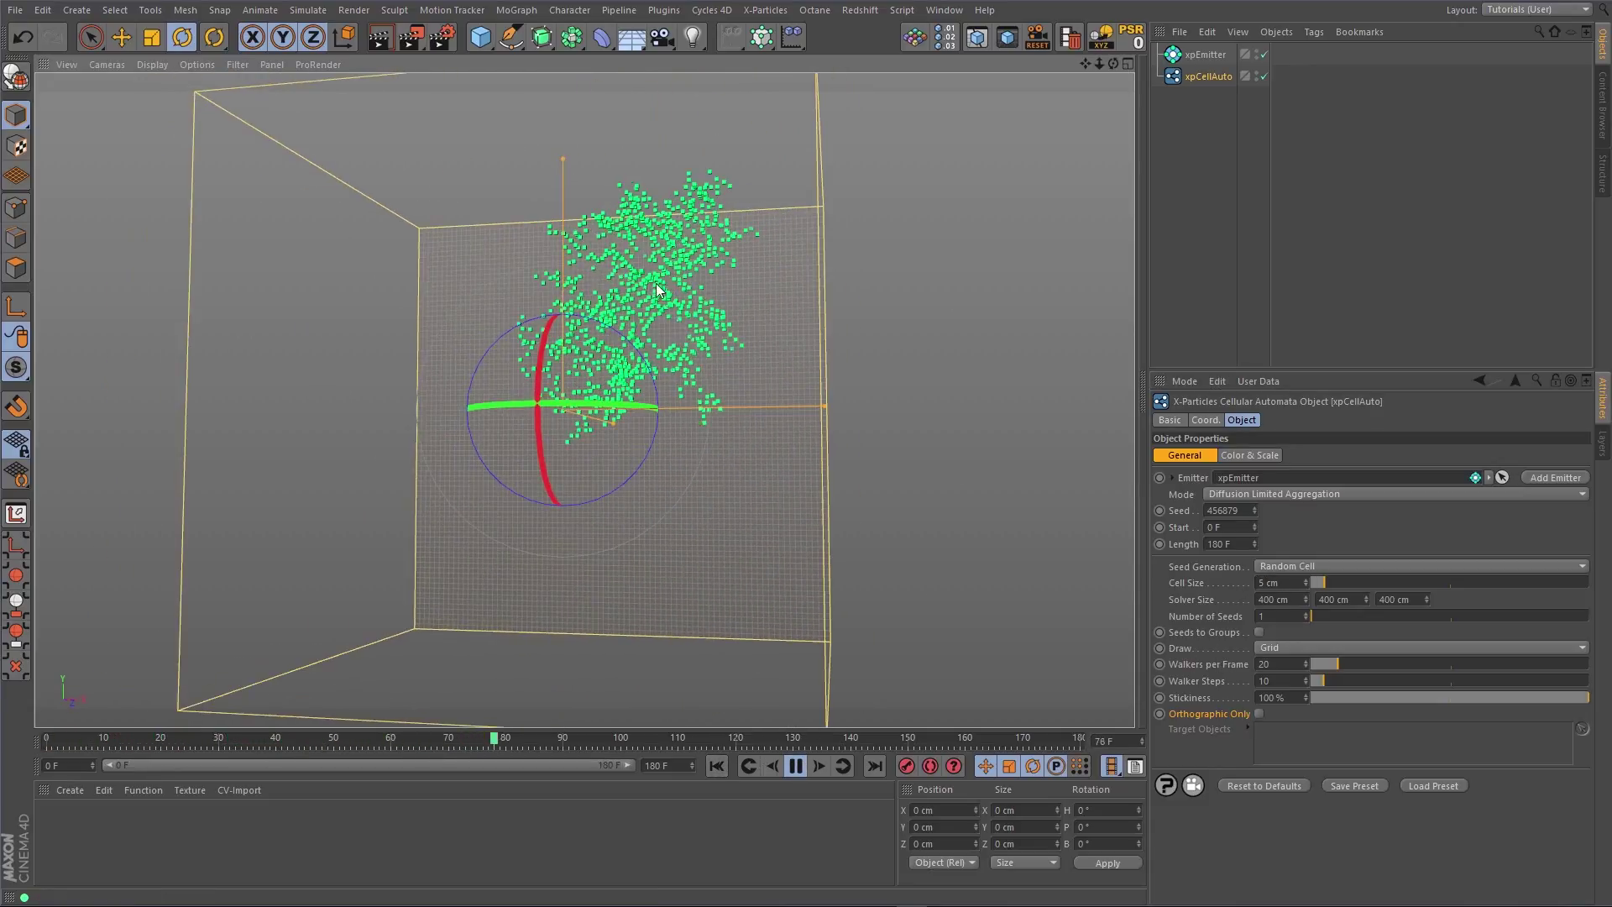
Set the xpEmitter particles to Gradient (Parameter) colour mode and Spheres editor display.
{"action": "left_click", "coordinate": [1204, 54]}
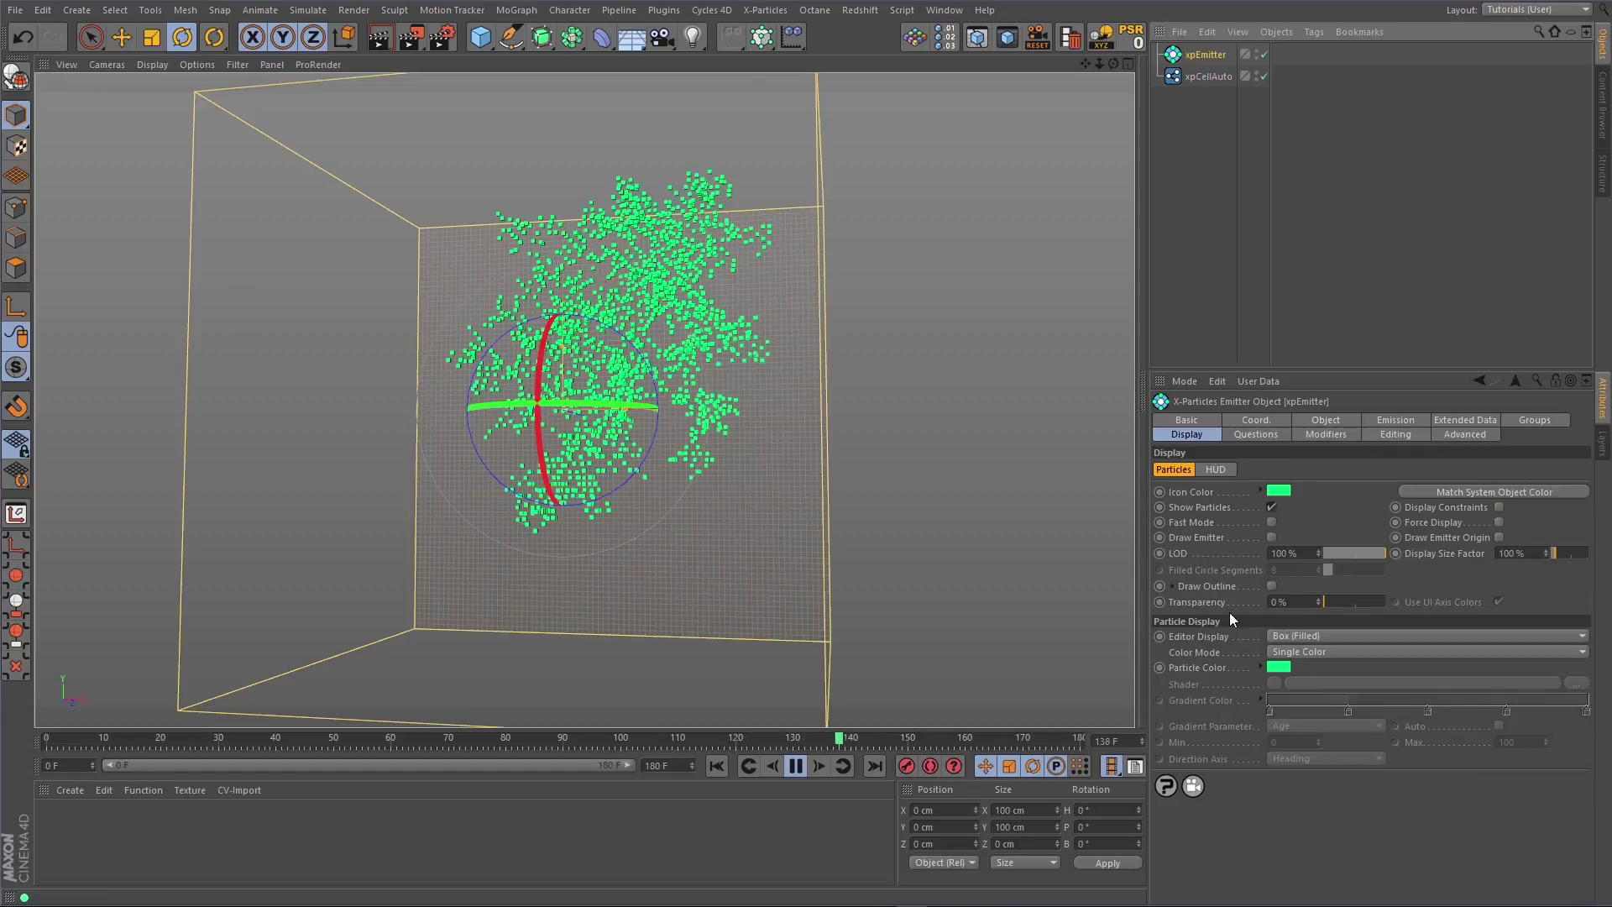
{"action": "left_click", "coordinate": [1318, 652]}
{"action": "left_click", "coordinate": [1317, 728]}
{"action": "left_click", "coordinate": [1308, 635]}
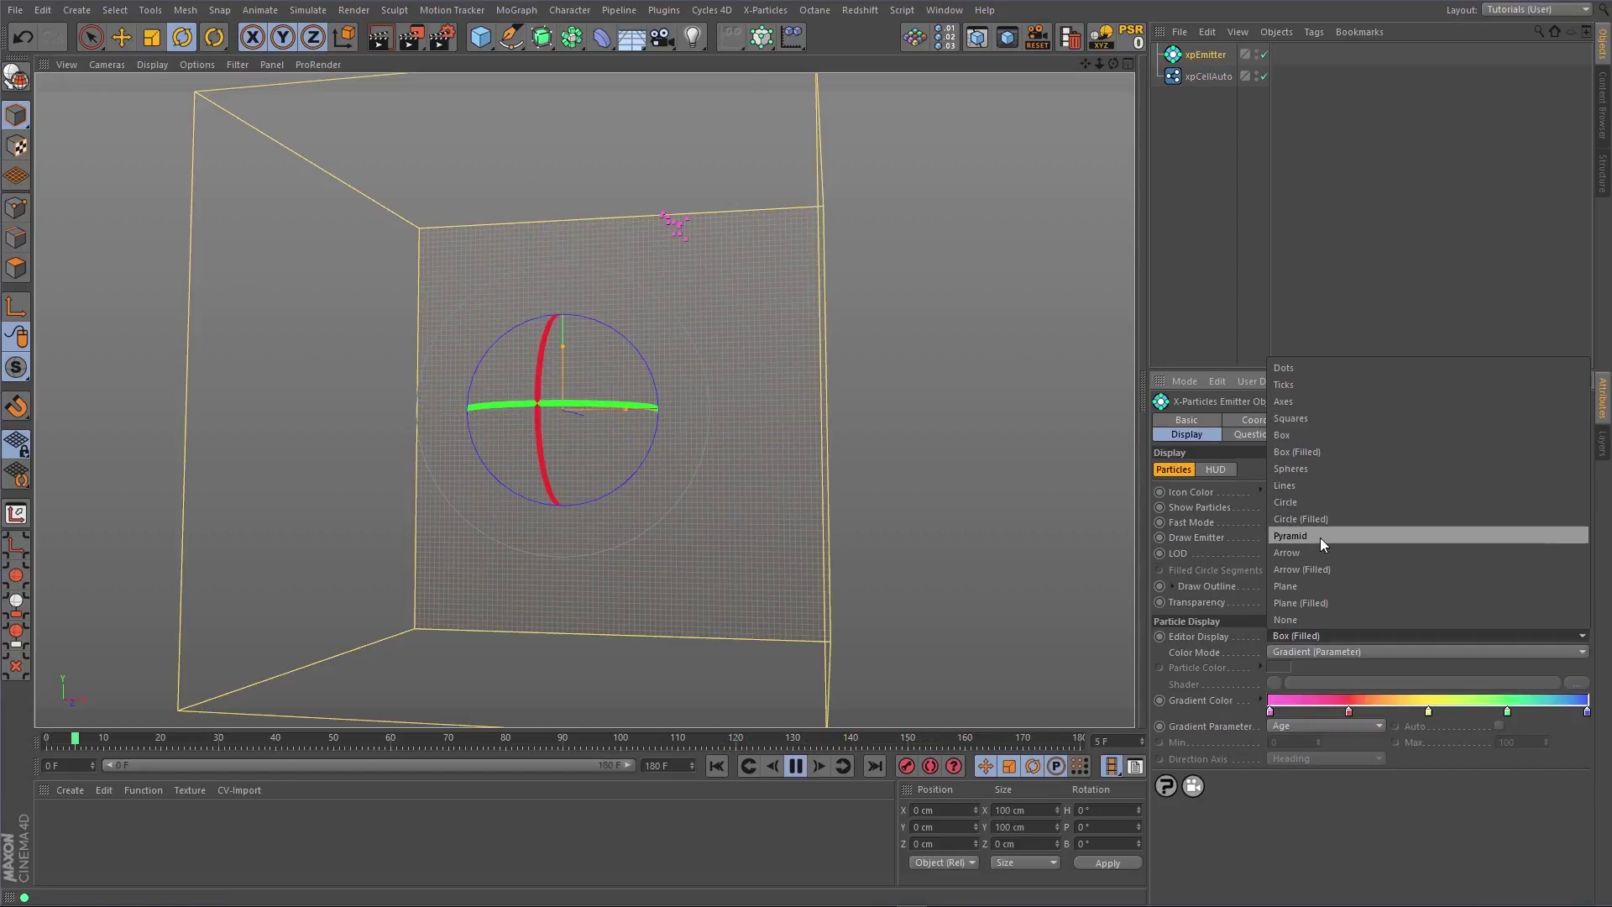
{"action": "left_click", "coordinate": [1323, 469]}
Set the emission Radius to 2.5 cm and replay the growth from frame 0.
{"action": "left_click", "coordinate": [1377, 424]}
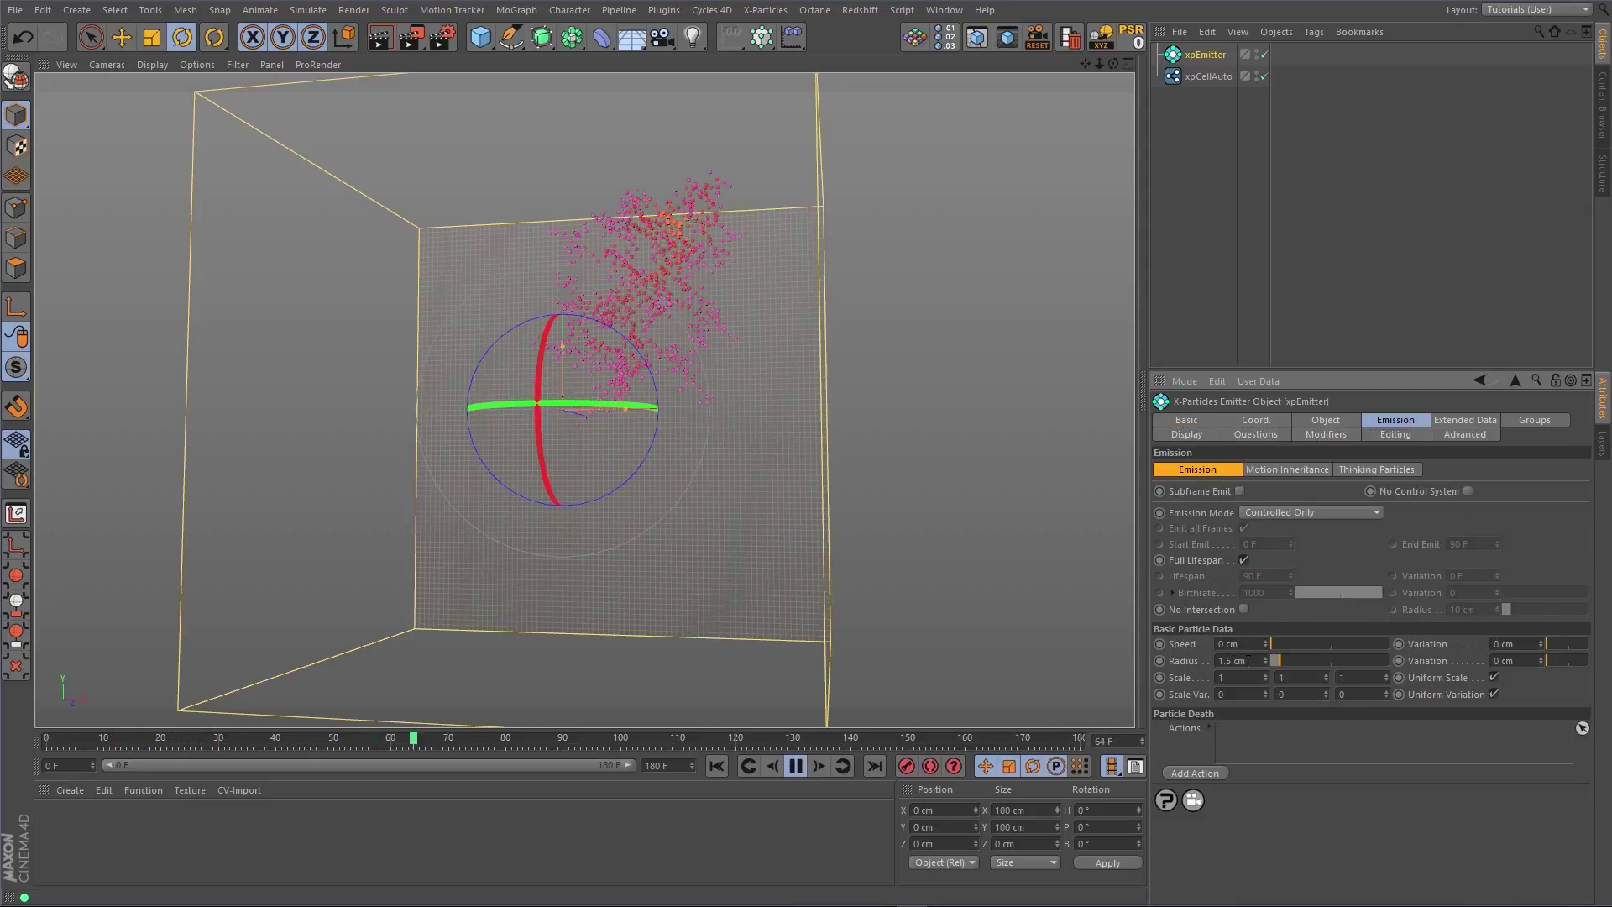
{"action": "type", "text": "2"}
{"action": "left_click", "coordinate": [716, 766]}
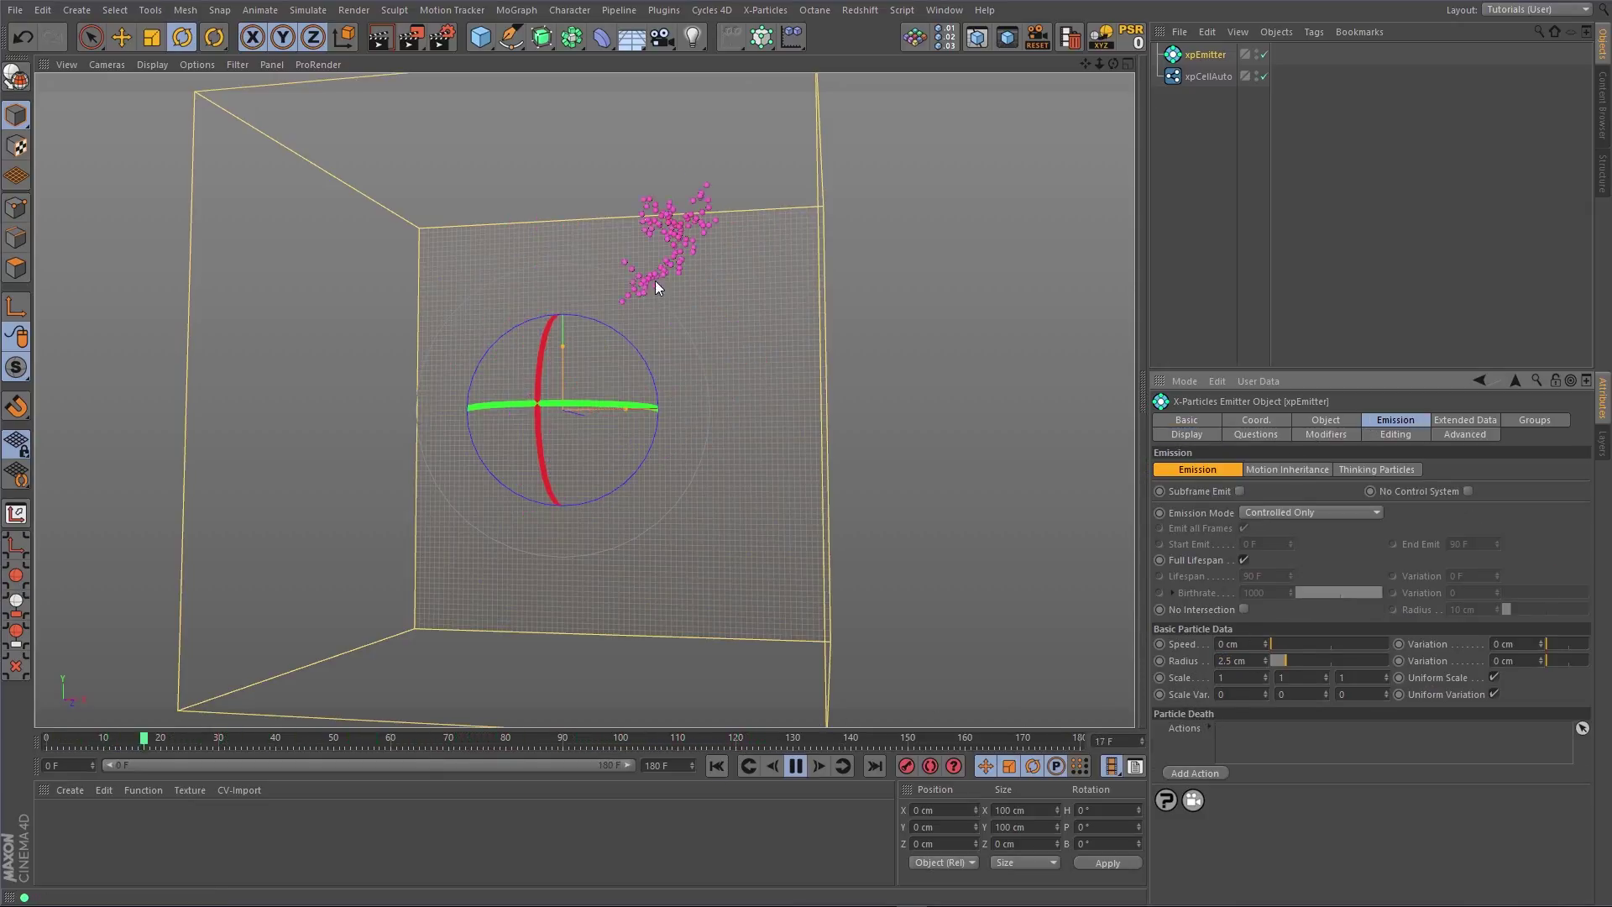
{"action": "mouse_move", "coordinate": [655, 280]}
{"action": "left_mouse_down", "text": "alt"}
{"action": "mouse_move", "coordinate": [898, 280]}
{"action": "mouse_move", "coordinate": [670, 280]}
{"action": "left_mouse_up", "text": "alt"}
{"action": "left_click", "coordinate": [1209, 76]}
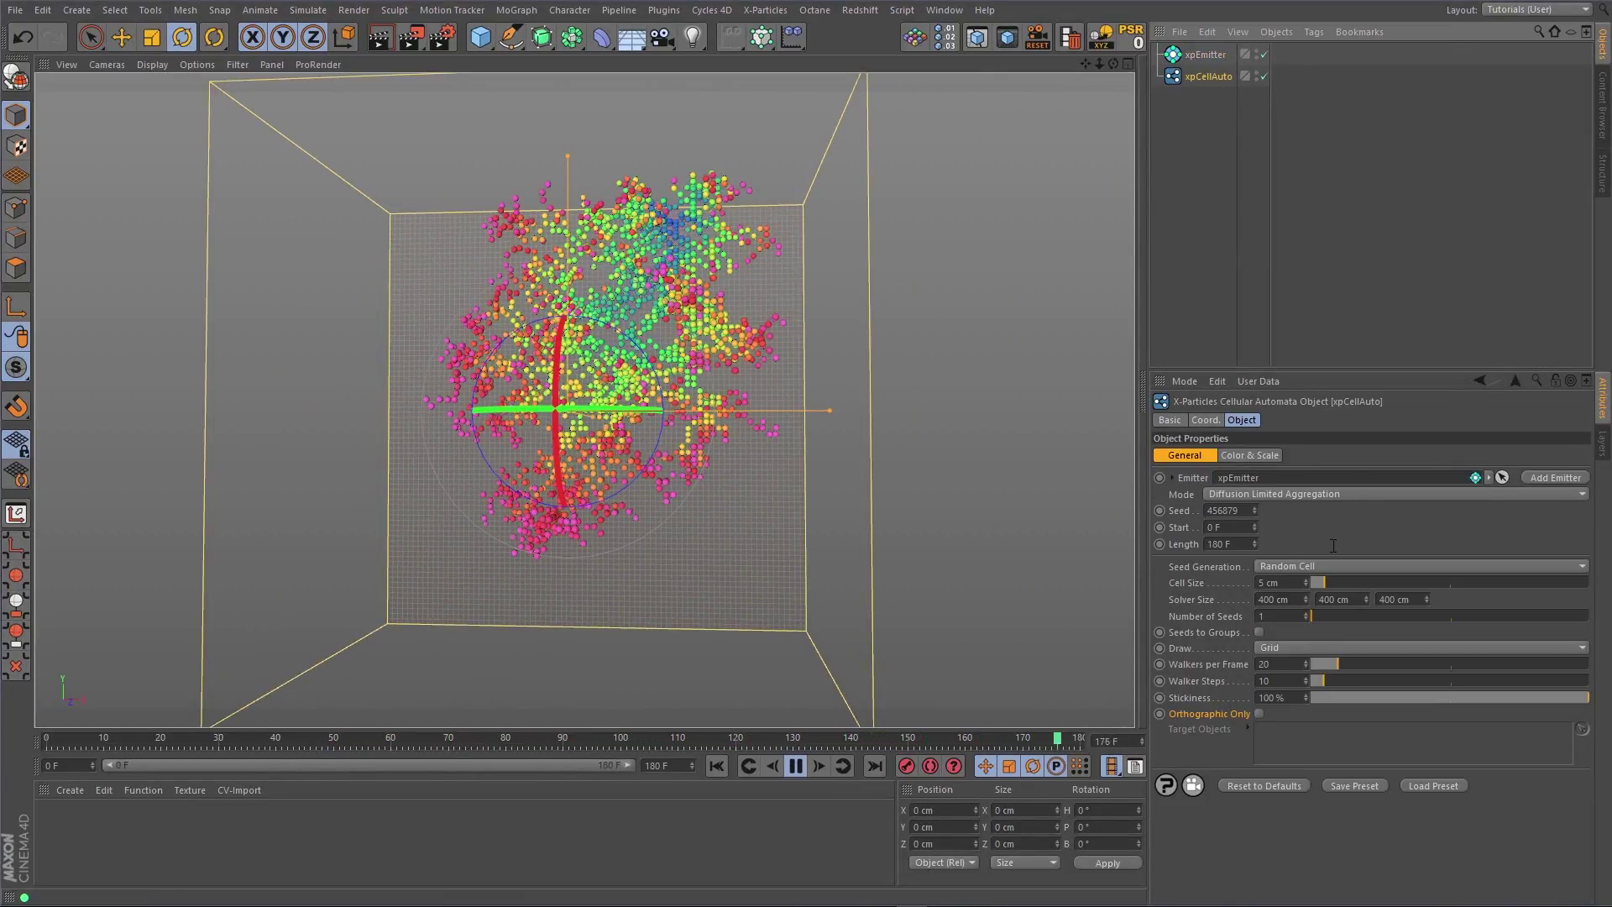
During playback, enable xpScale, then restart and enable xpOVDBMesher to mesh the dendrite.
{"action": "left_click", "coordinate": [716, 767]}
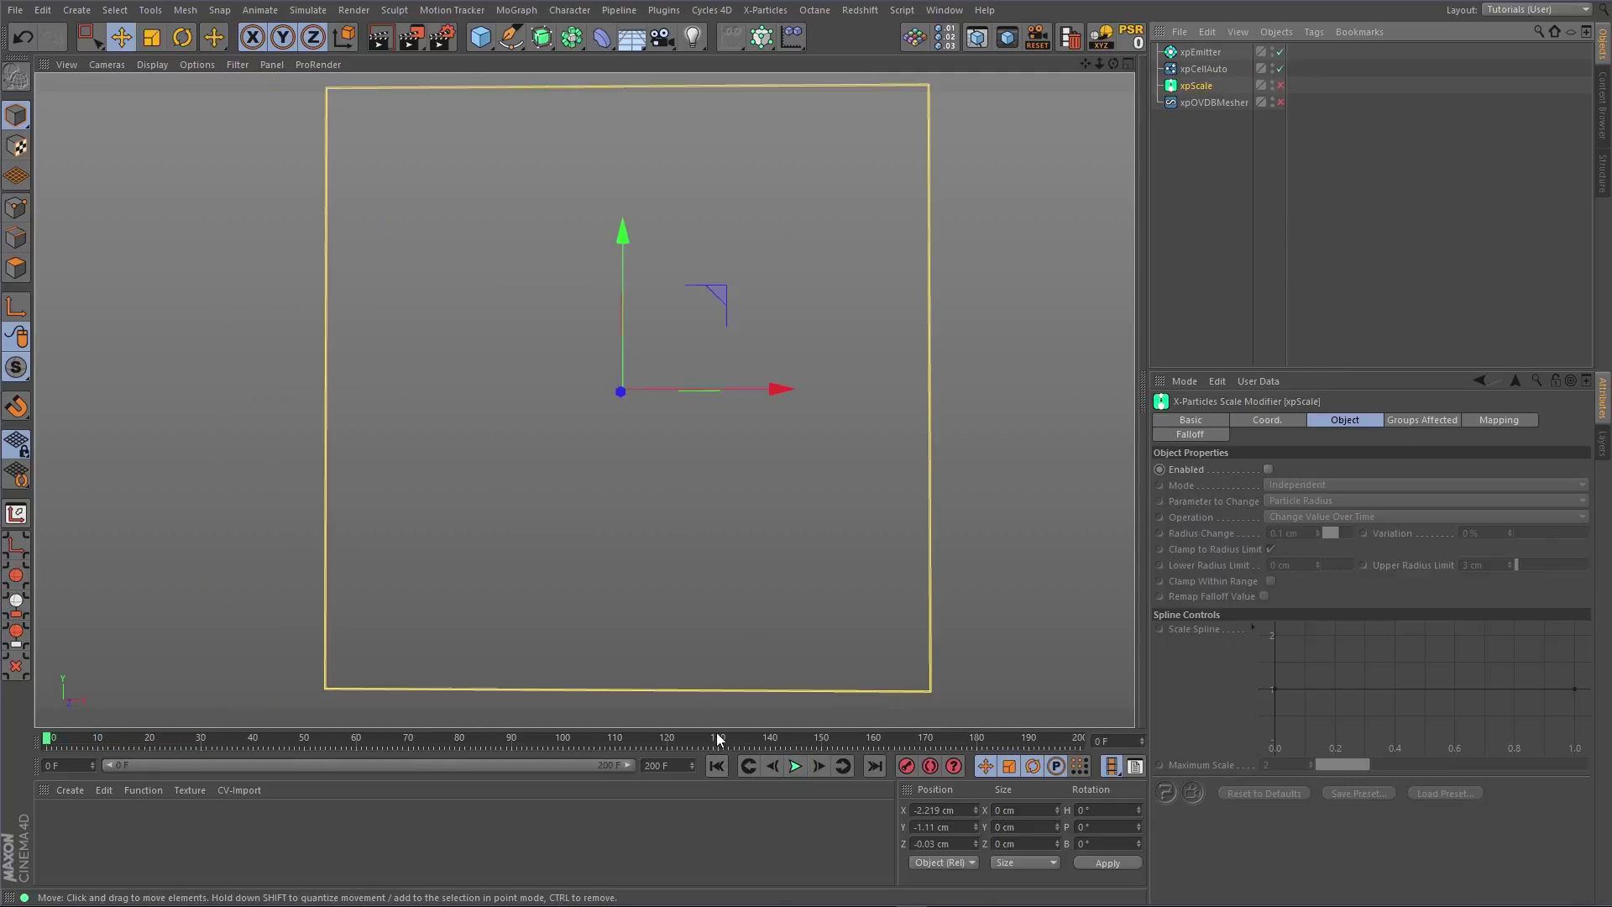
{"action": "left_click", "coordinate": [795, 766]}
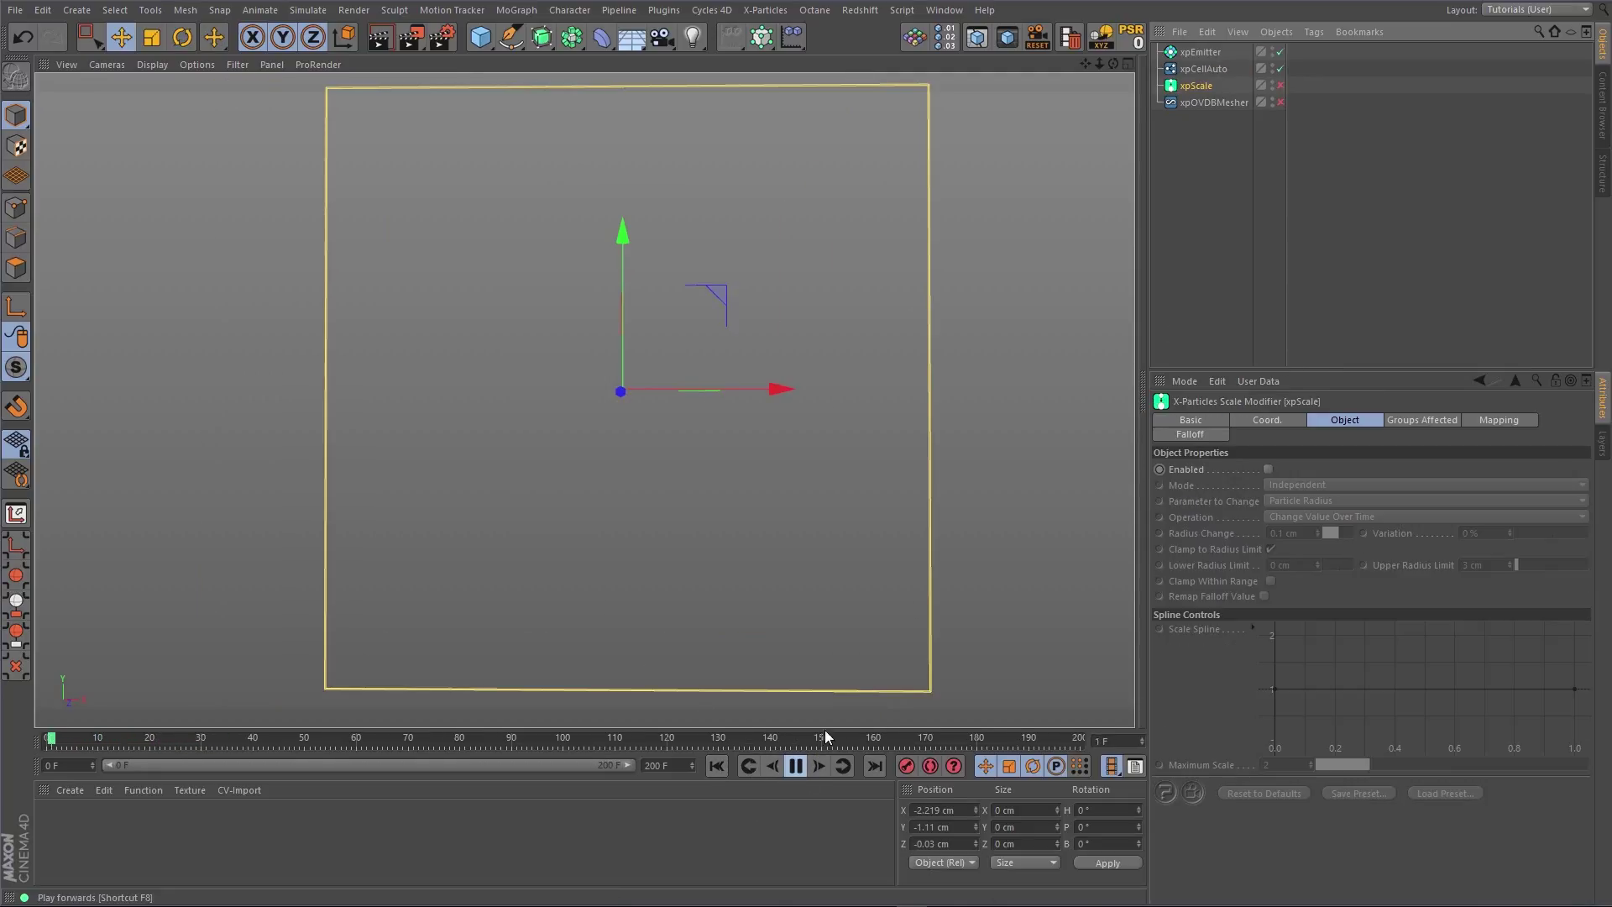
{"action": "left_click", "coordinate": [1280, 85]}
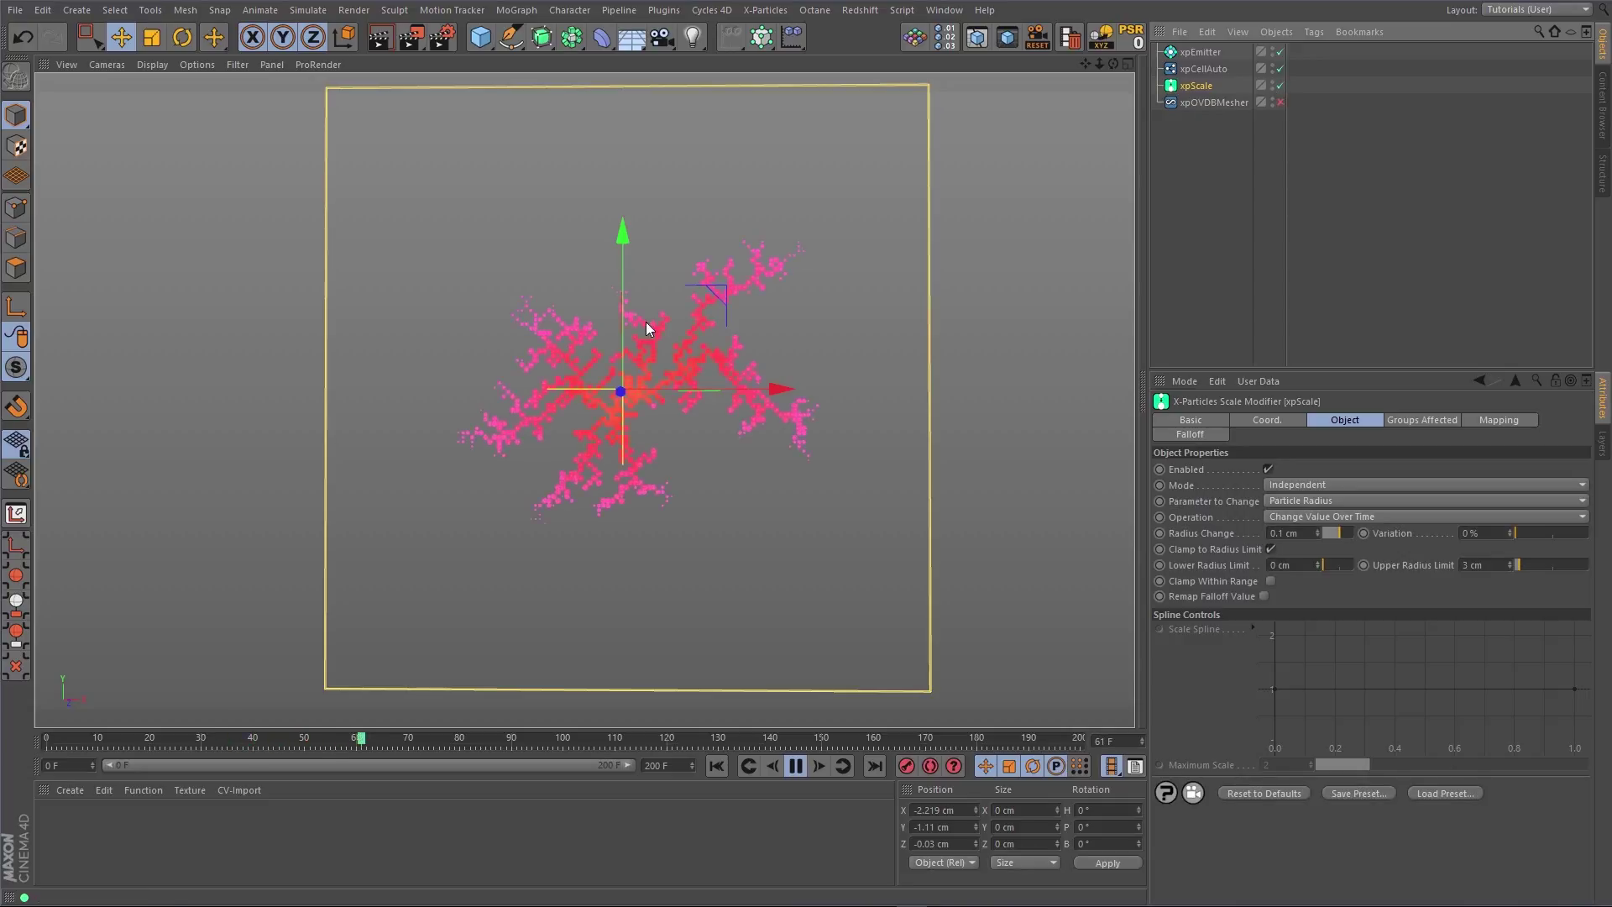
{"action": "left_click", "coordinate": [716, 767]}
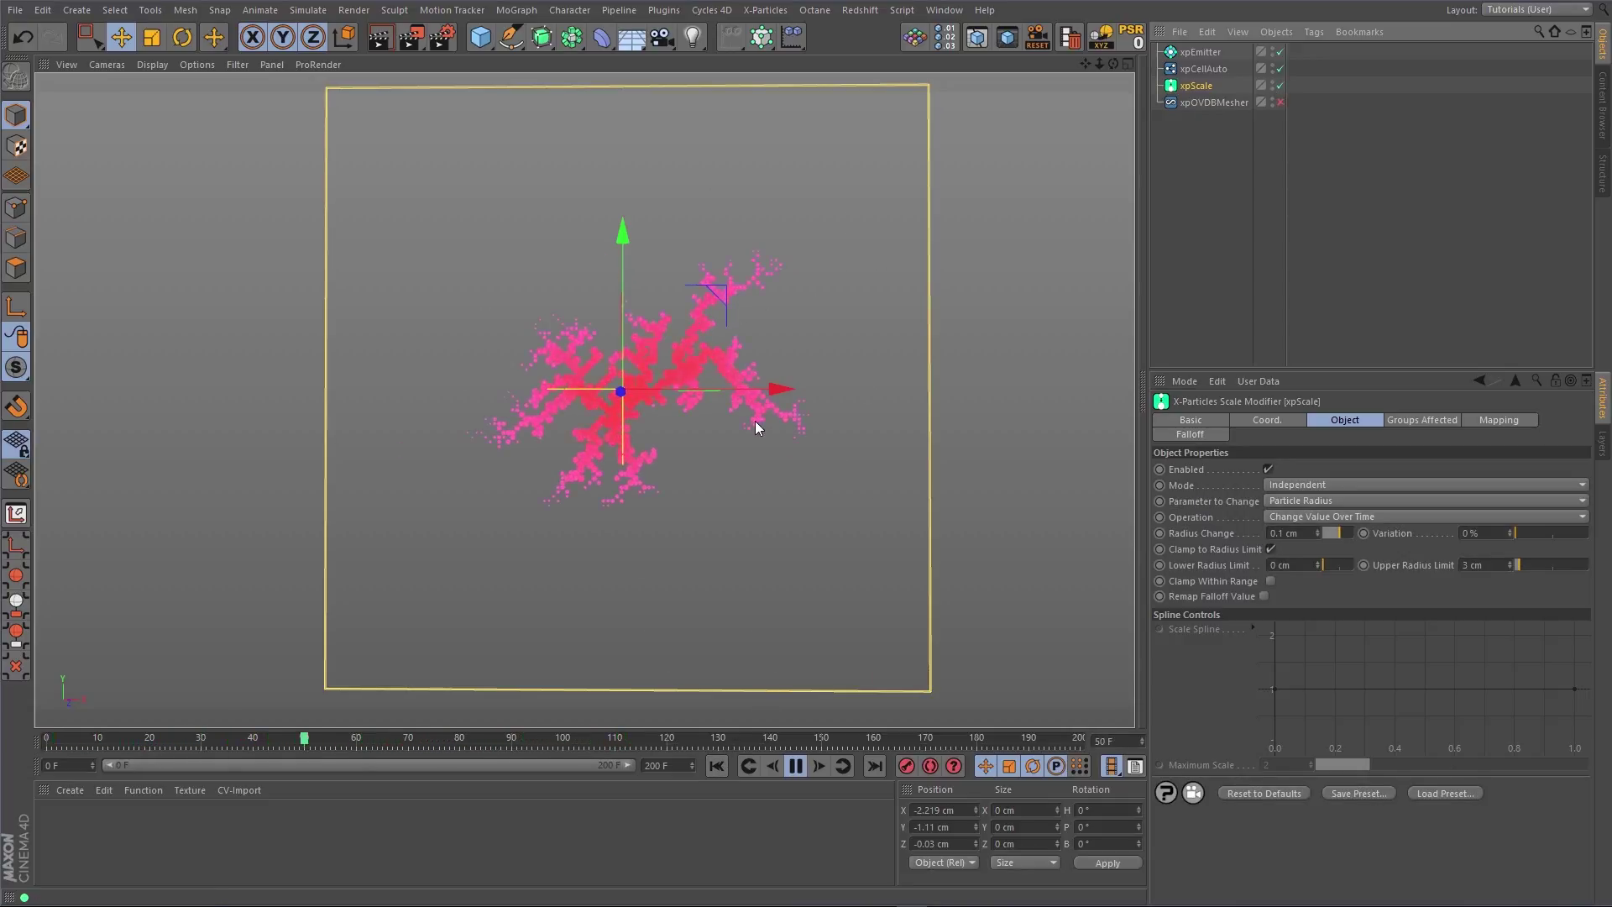
{"action": "left_click", "coordinate": [1278, 101]}
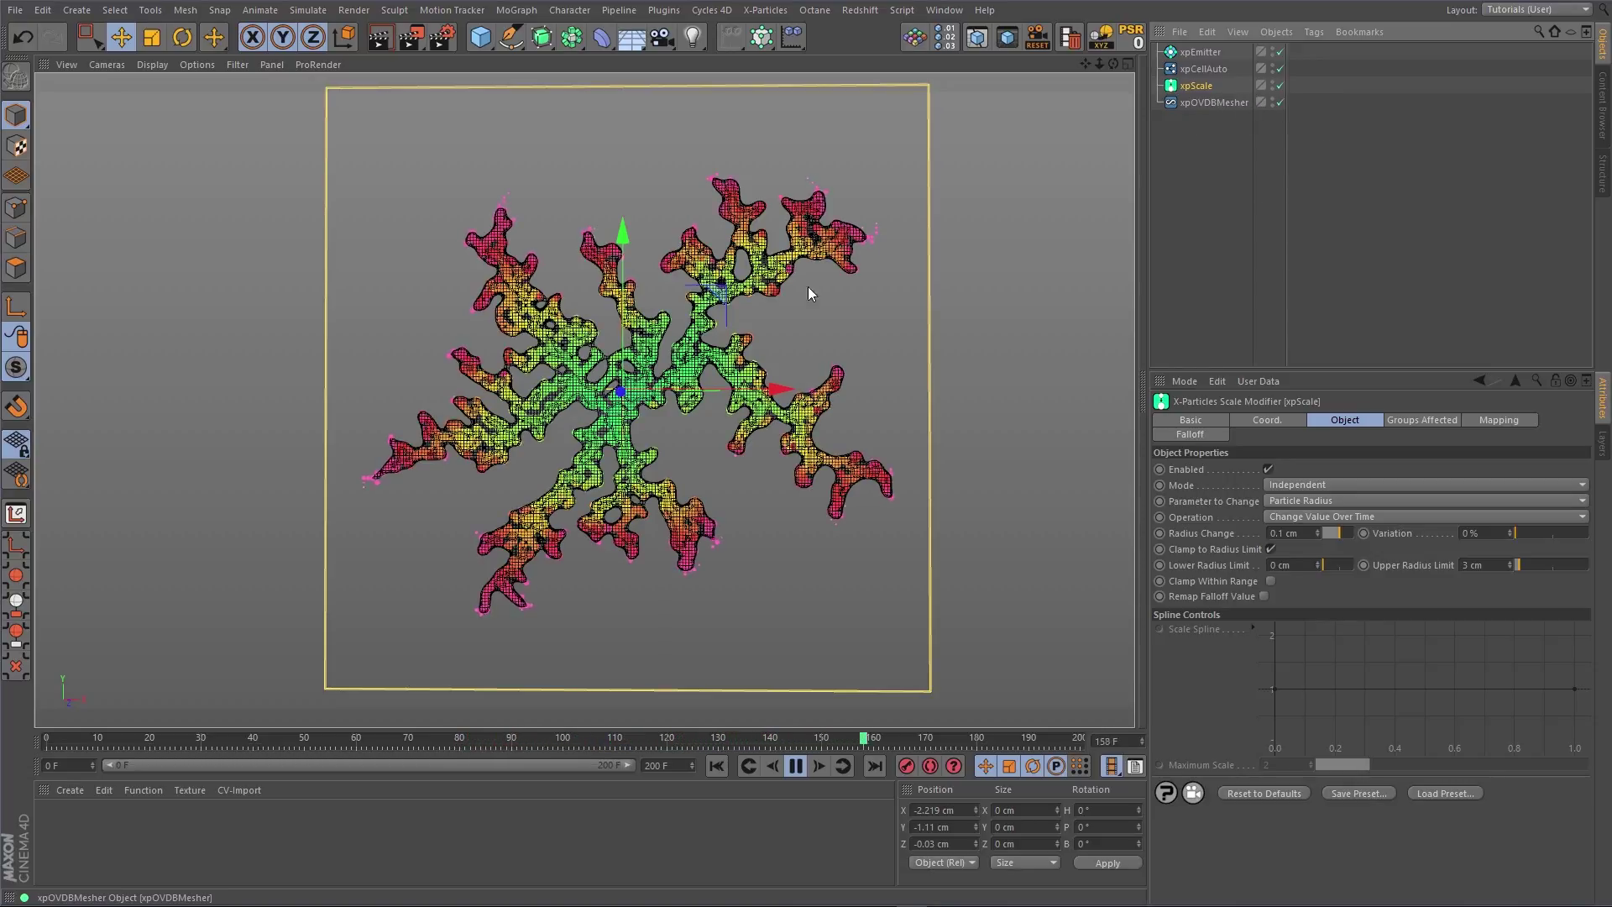